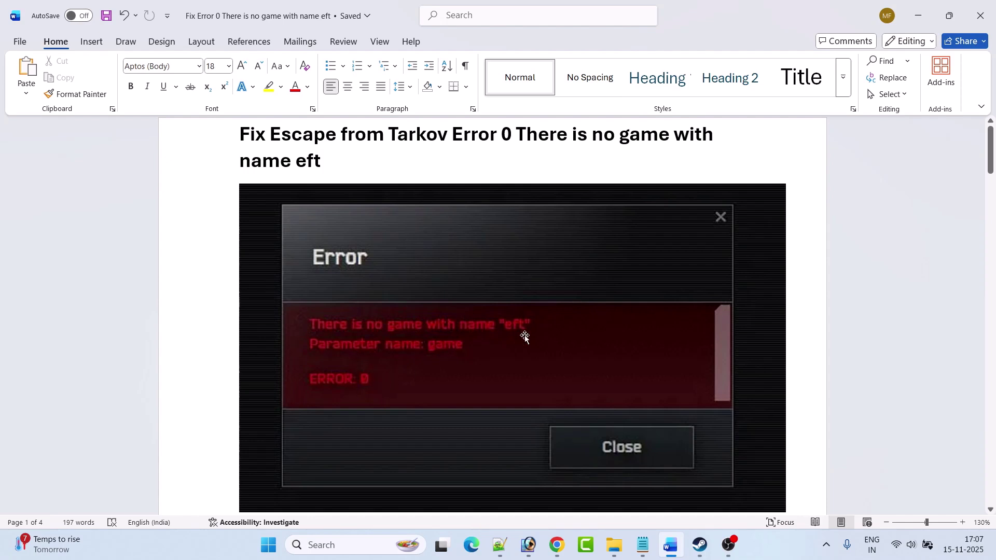
Copy the Downdetector link under Check Server Status and switch to its Tarkov status page
{"action": "scroll", "coordinate": [524, 335], "scroll_direction": "down", "scroll_amount": 3}
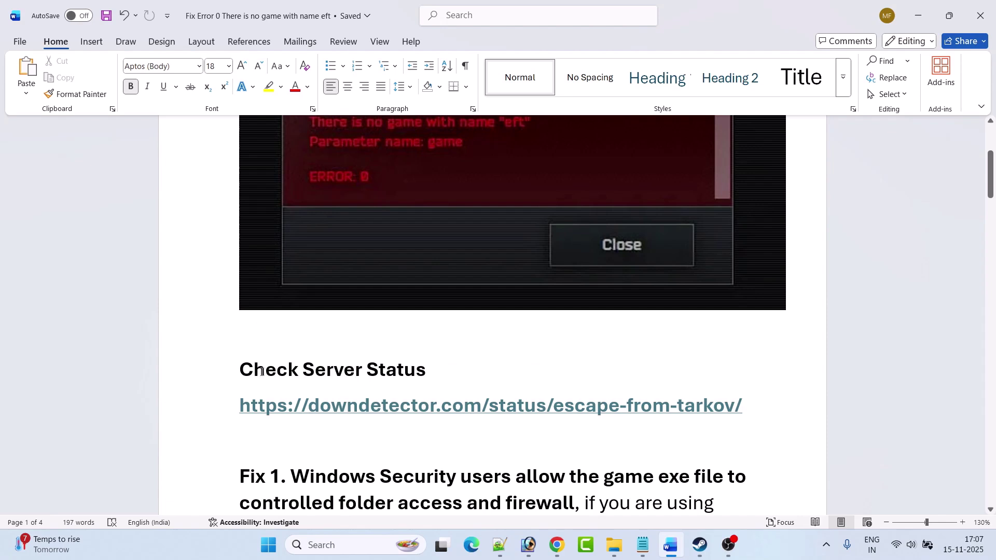
{"action": "left_click_drag", "start_coordinate": [242, 371], "coordinate": [498, 374]}
{"action": "left_click", "coordinate": [497, 374]}
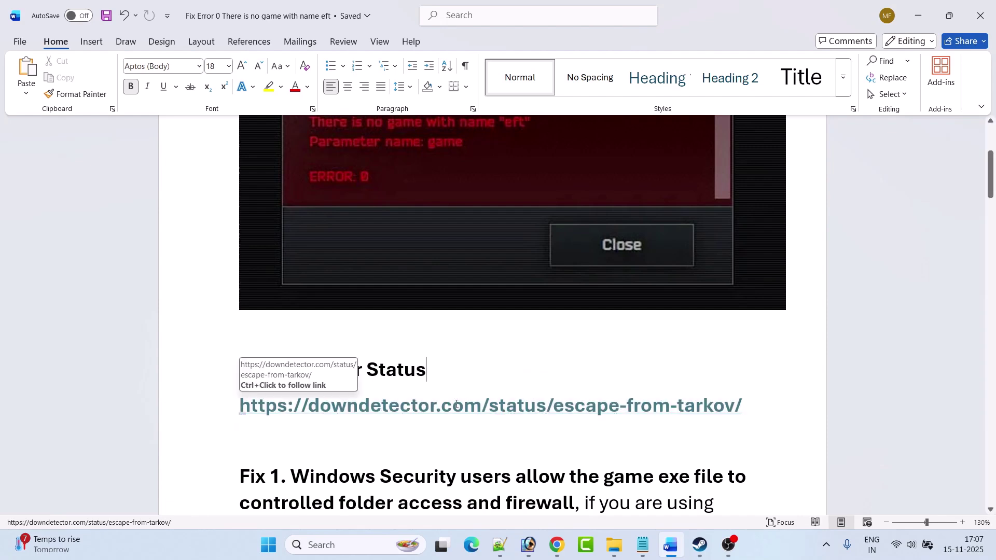
{"action": "left_click_drag", "start_coordinate": [752, 405], "coordinate": [238, 407]}
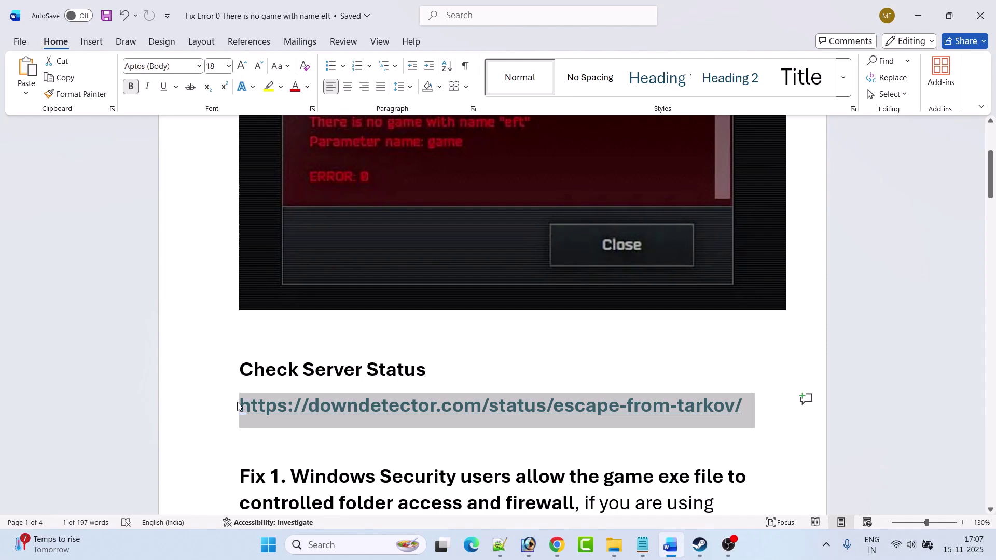
{"action": "key", "text": "ctrl+c"}
{"action": "key", "text": "alt+Tab"}
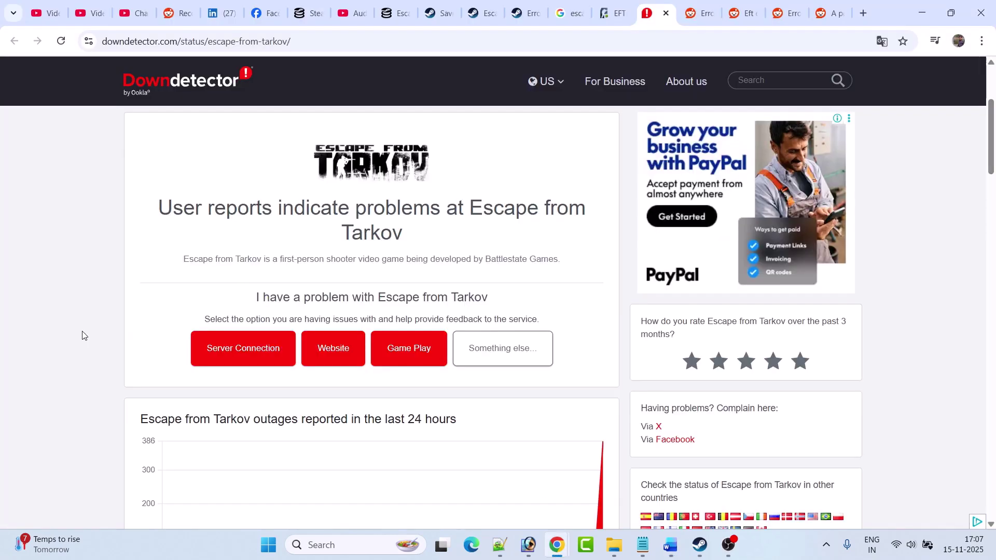
Check the 24-hour outages chart's spike of 386 reports, then return to the Word guide
{"action": "scroll", "coordinate": [84, 334], "scroll_direction": "down", "scroll_amount": 2}
{"action": "scroll", "coordinate": [263, 301], "scroll_direction": "up", "scroll_amount": 4}
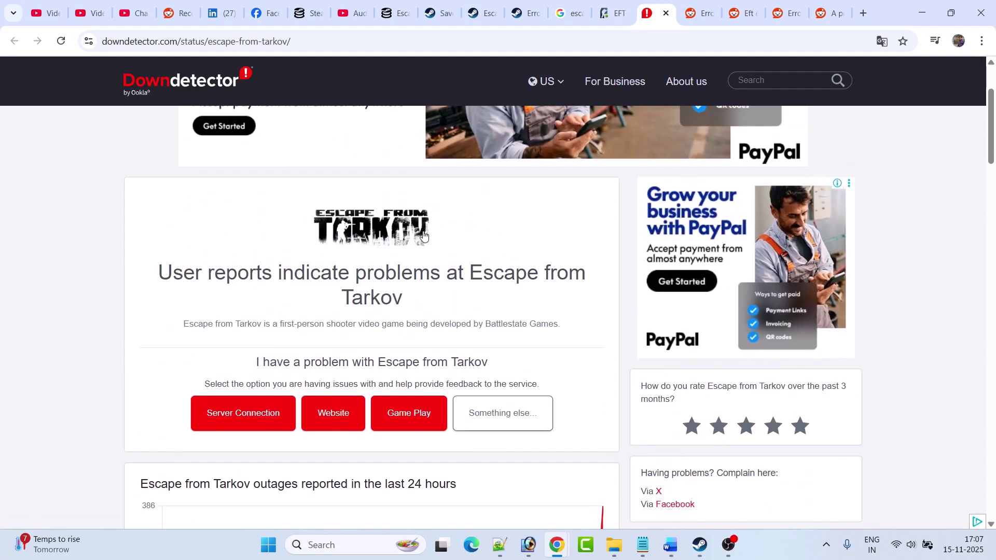
{"action": "scroll", "coordinate": [90, 378], "scroll_direction": "down", "scroll_amount": 3}
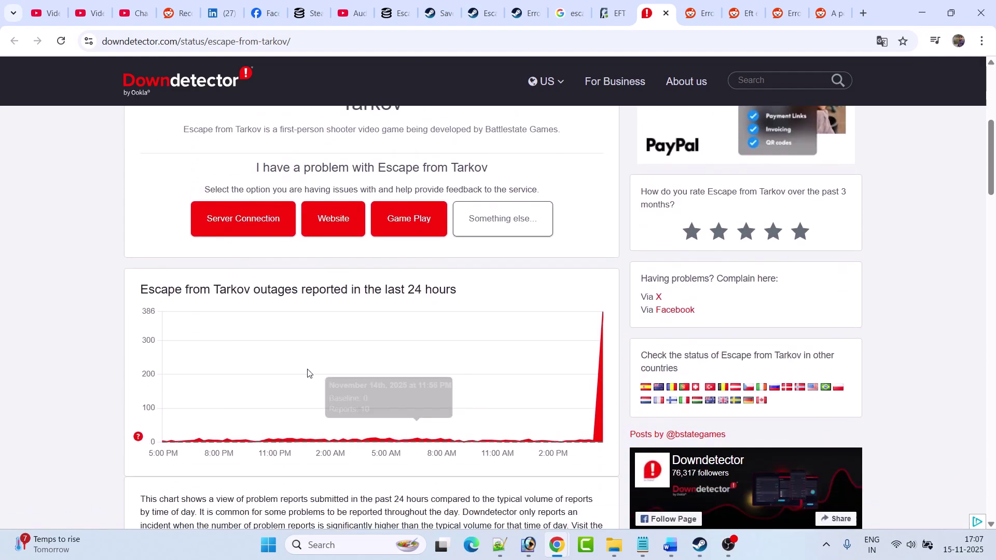
{"action": "mouse_move", "coordinate": [603, 322]}
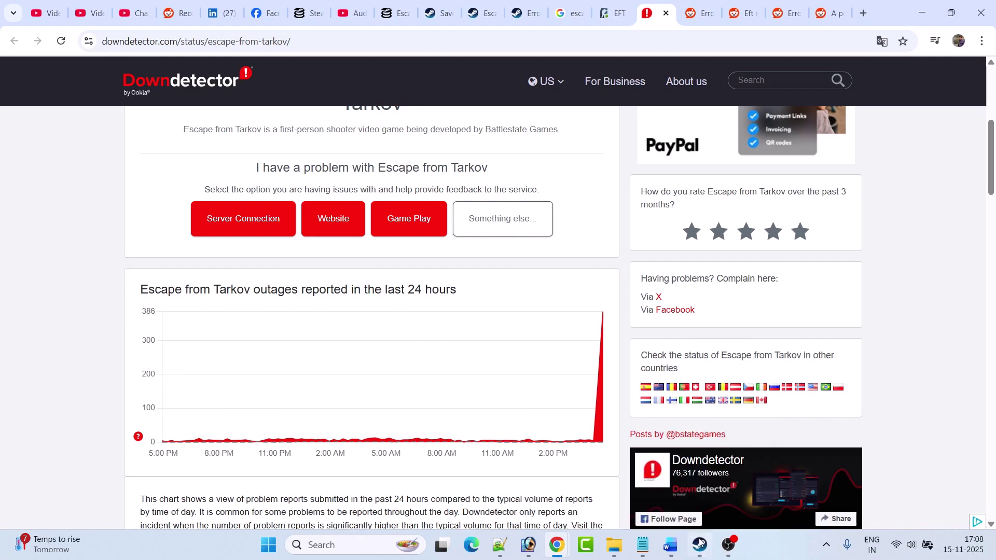
{"action": "left_click", "coordinate": [670, 545]}
Clear the status link selection and scroll down to the Fix 1 instructions
{"action": "left_click", "coordinate": [744, 409]}
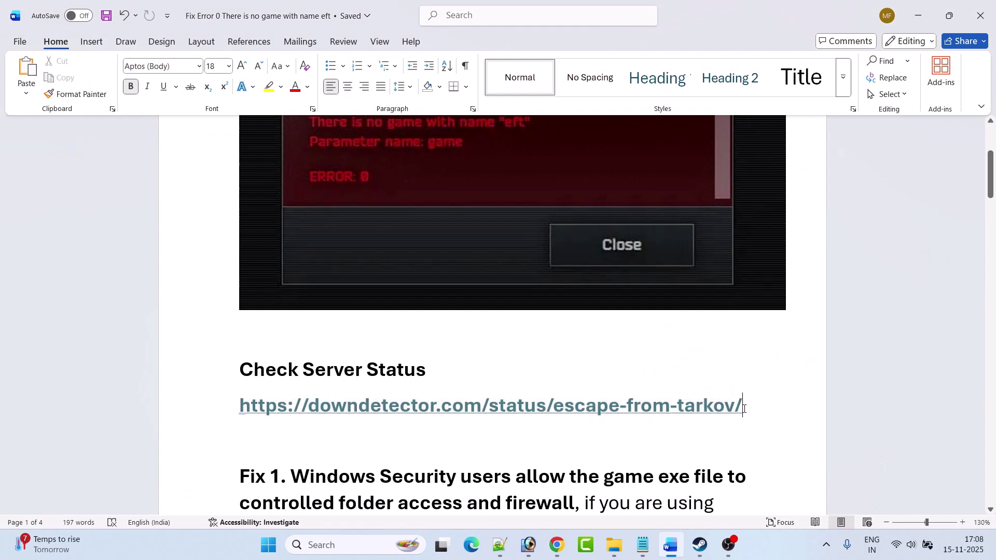
{"action": "left_click_drag", "start_coordinate": [744, 406], "coordinate": [237, 406]}
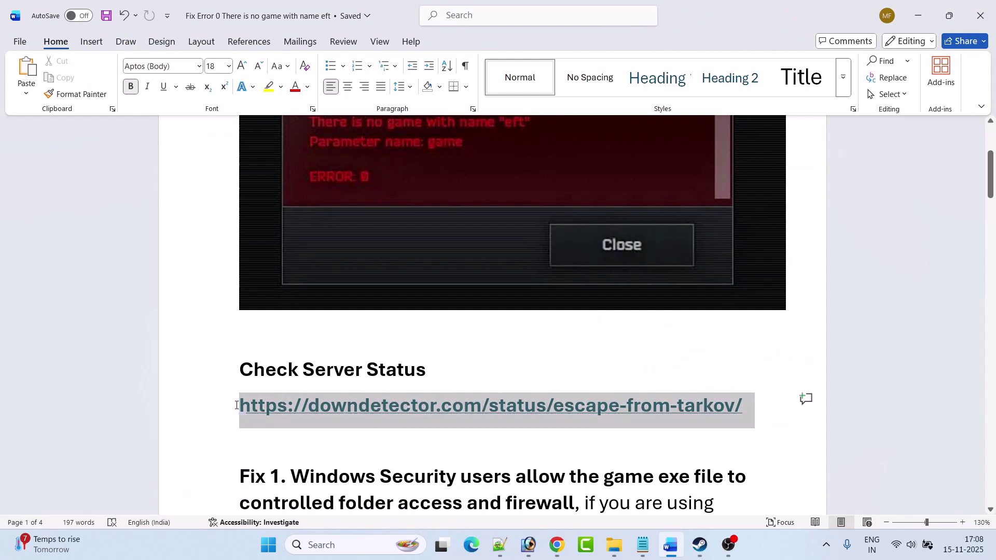
{"action": "left_click", "coordinate": [434, 459]}
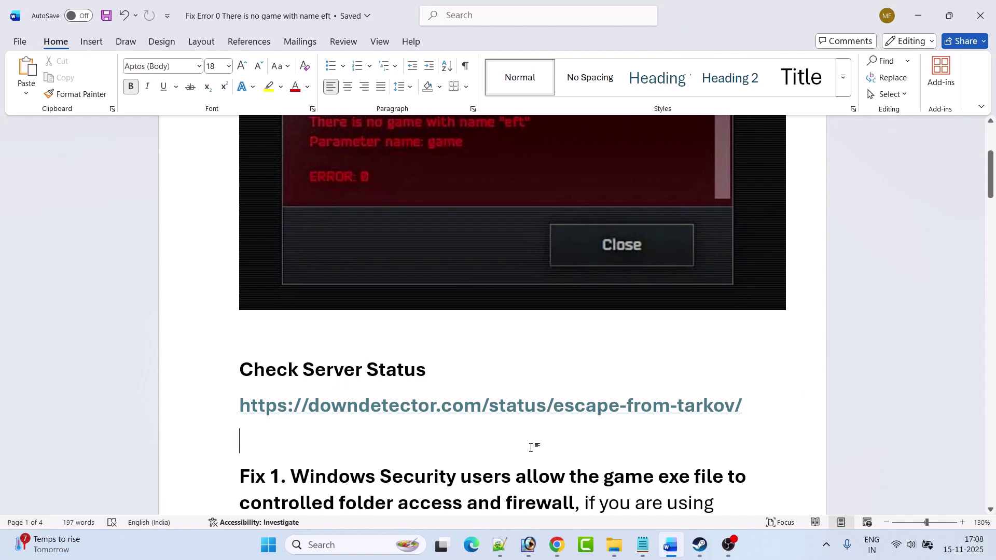
{"action": "scroll", "coordinate": [530, 448], "scroll_direction": "down", "scroll_amount": 2}
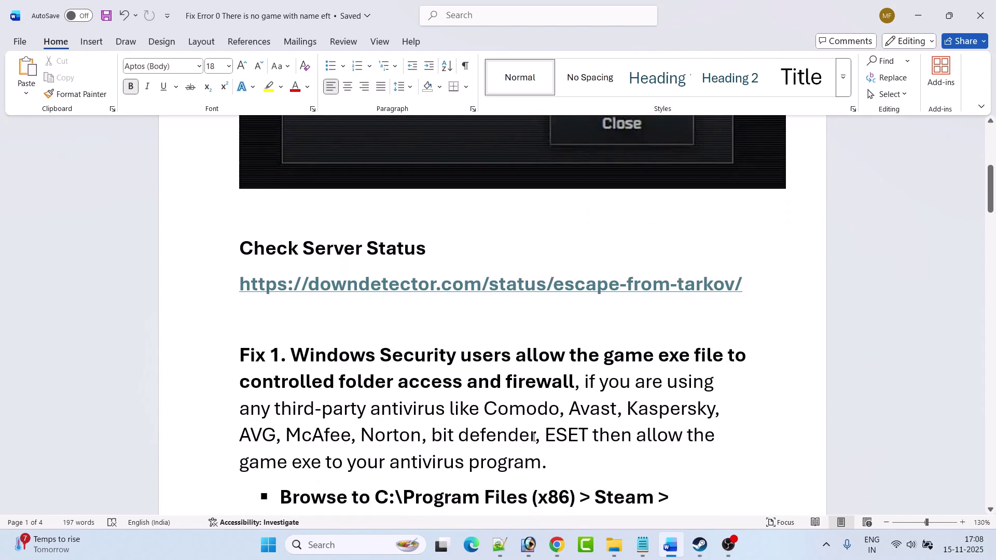
{"action": "scroll", "coordinate": [535, 432], "scroll_direction": "down", "scroll_amount": 1}
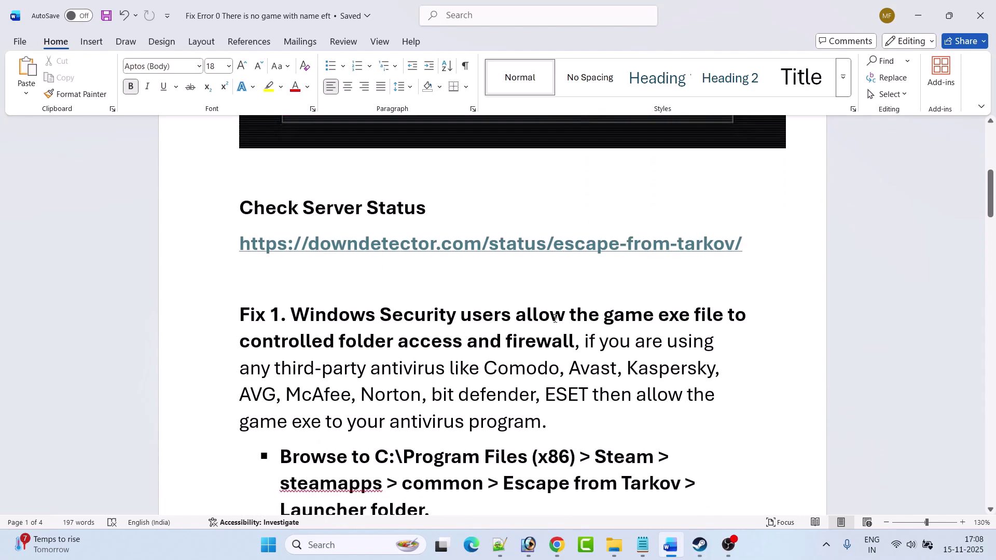
{"action": "scroll", "coordinate": [554, 319], "scroll_direction": "down", "scroll_amount": 1}
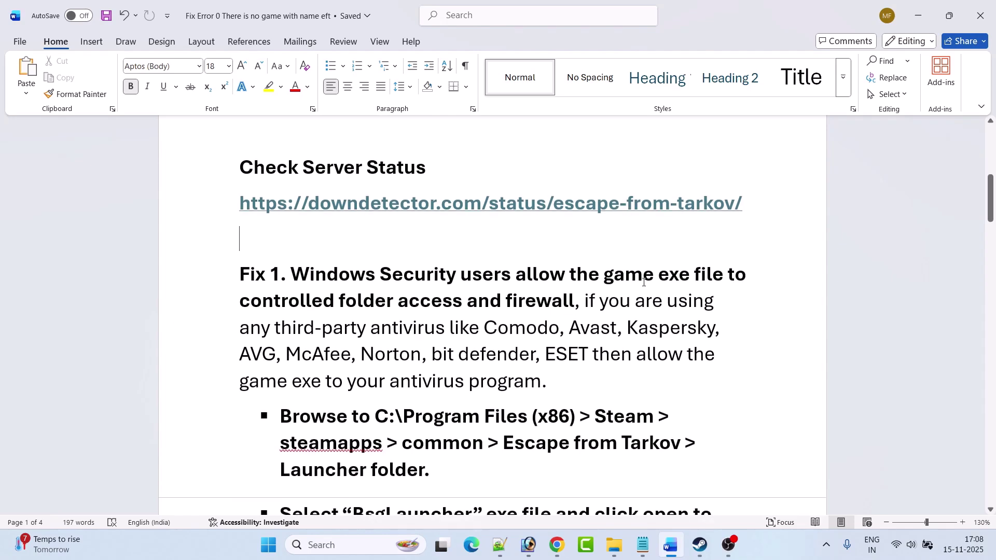
Search Windows for 'windows' and launch Windows Security
{"action": "left_click", "coordinate": [348, 544]}
{"action": "type", "text": "wind"}
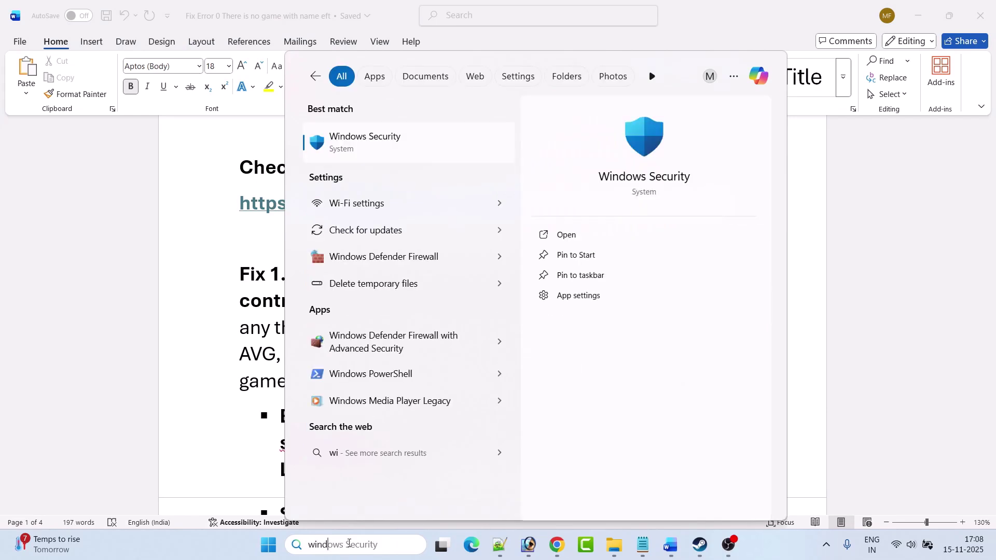
{"action": "type", "text": "ows"}
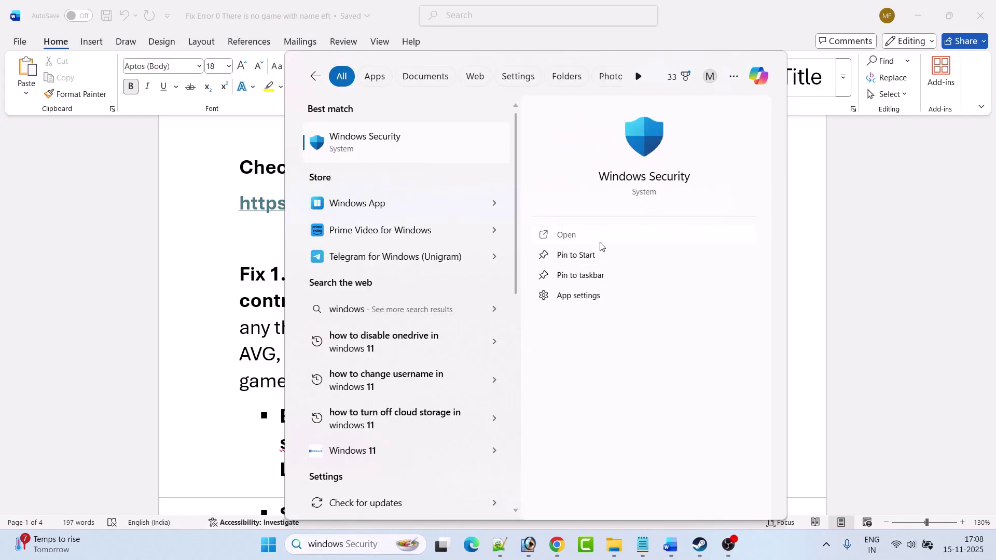
{"action": "left_click", "coordinate": [600, 243]}
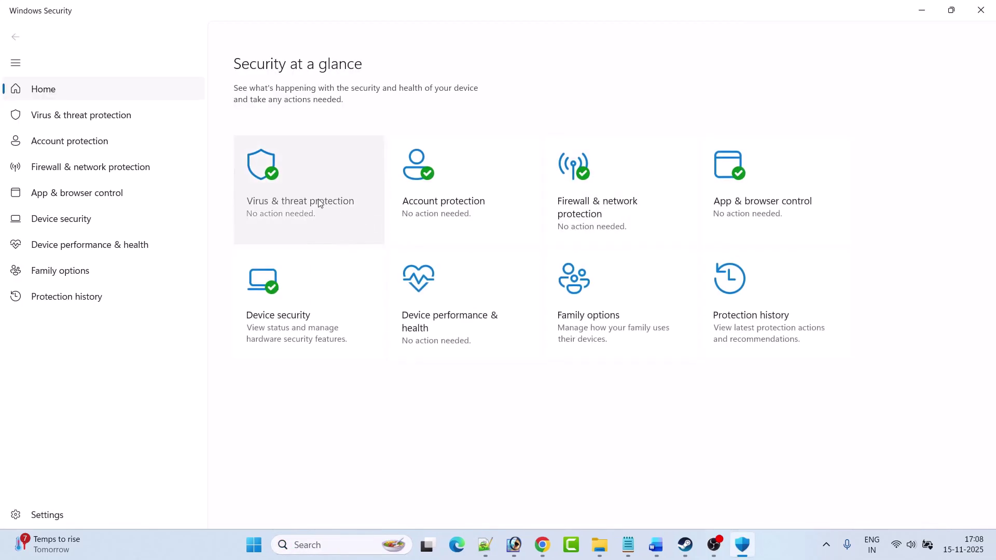
Go to Virus & threat protection's ransomware protection and its Controlled folder access allowed apps
{"action": "left_click", "coordinate": [297, 197]}
{"action": "scroll", "coordinate": [480, 268], "scroll_direction": "down", "scroll_amount": 1}
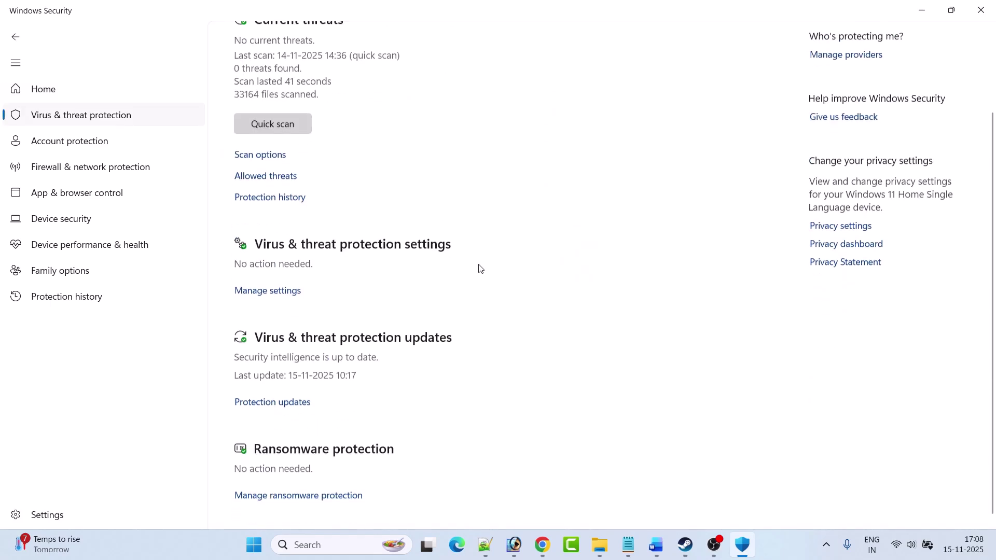
{"action": "left_click", "coordinate": [320, 496]}
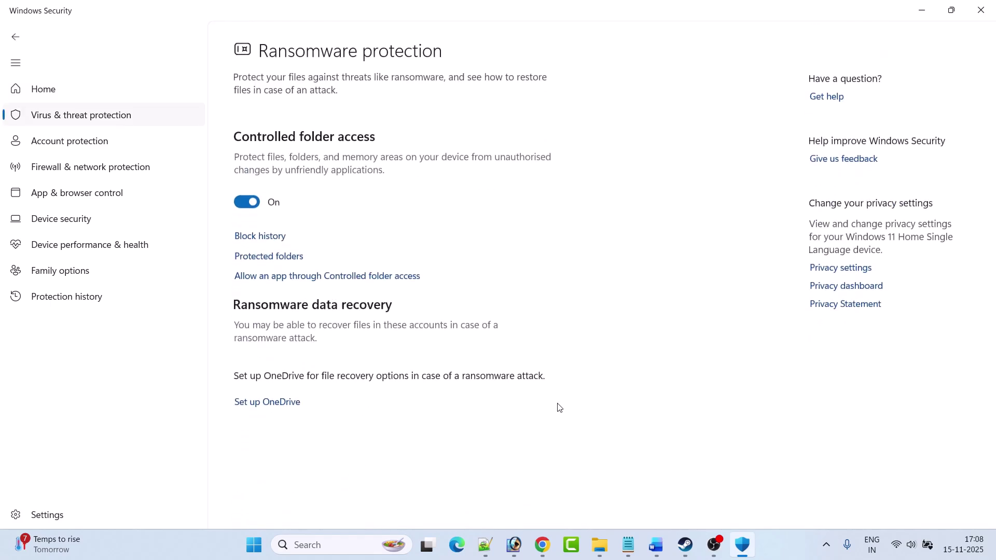
{"action": "left_click", "coordinate": [352, 273]}
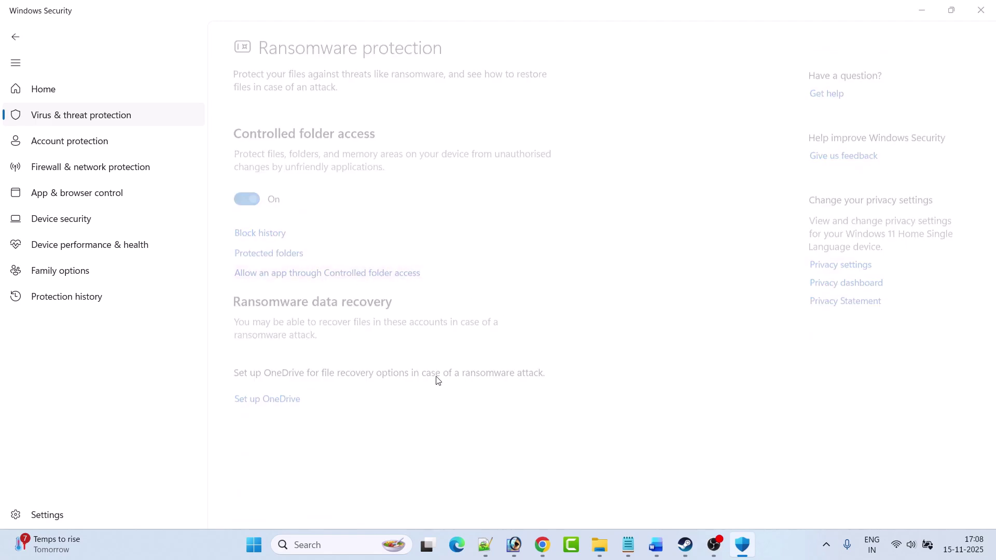
Start adding an allowed app via Browse all apps, then cancel the file picker
{"action": "scroll", "coordinate": [519, 353], "scroll_direction": "down", "scroll_amount": 2}
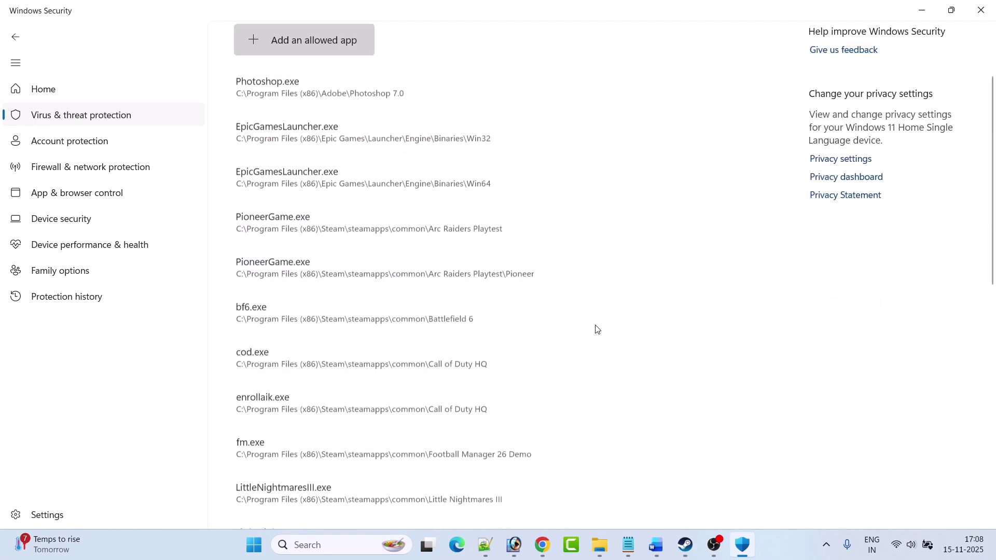
{"action": "left_click", "coordinate": [273, 43]}
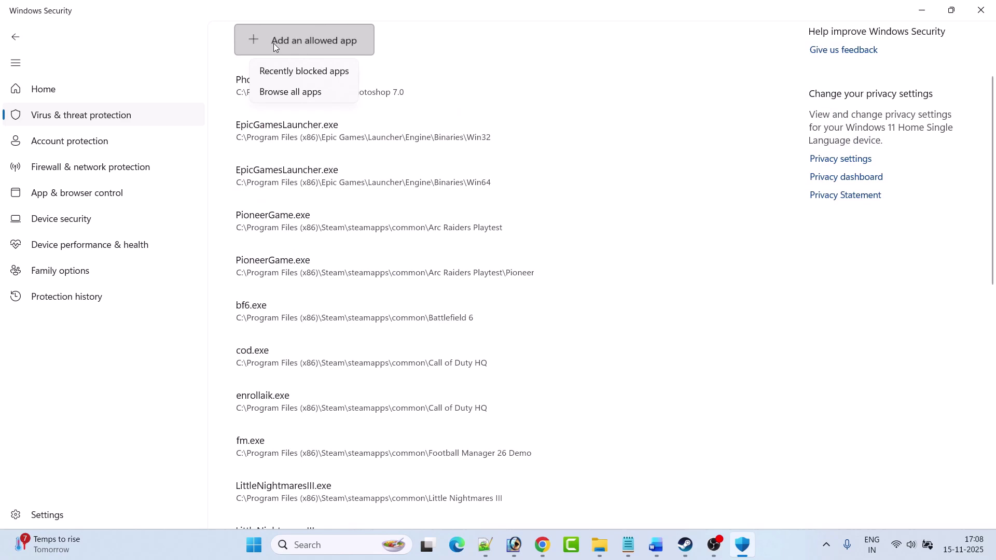
{"action": "left_click", "coordinate": [323, 95]}
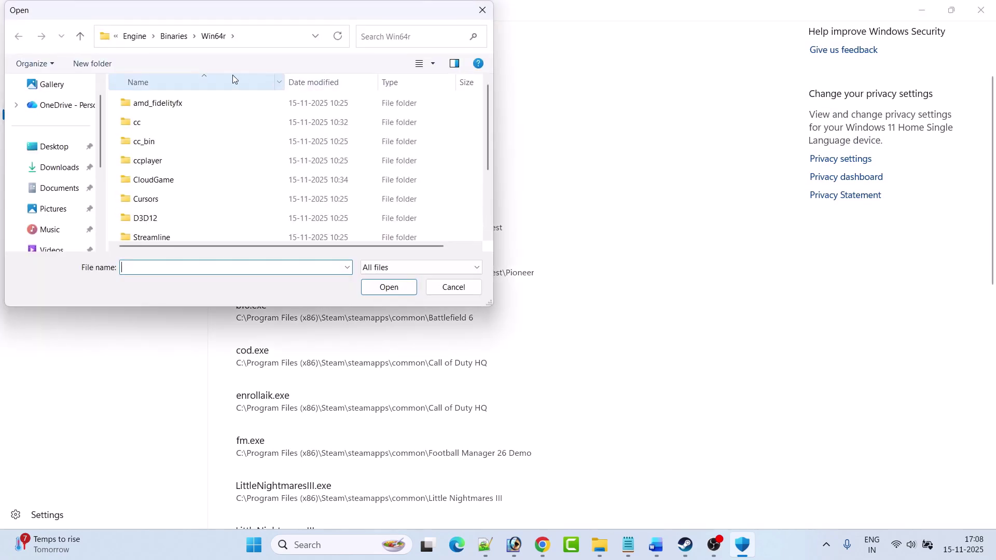
{"action": "left_click", "coordinate": [454, 287]}
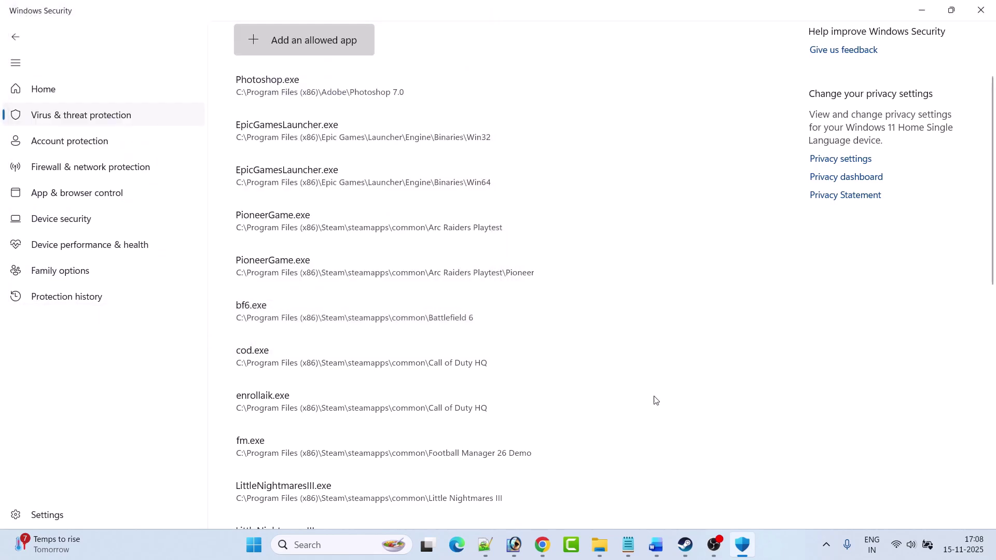
{"action": "left_click", "coordinate": [657, 545]}
{"action": "scroll", "coordinate": [389, 351], "scroll_direction": "down", "scroll_amount": 3}
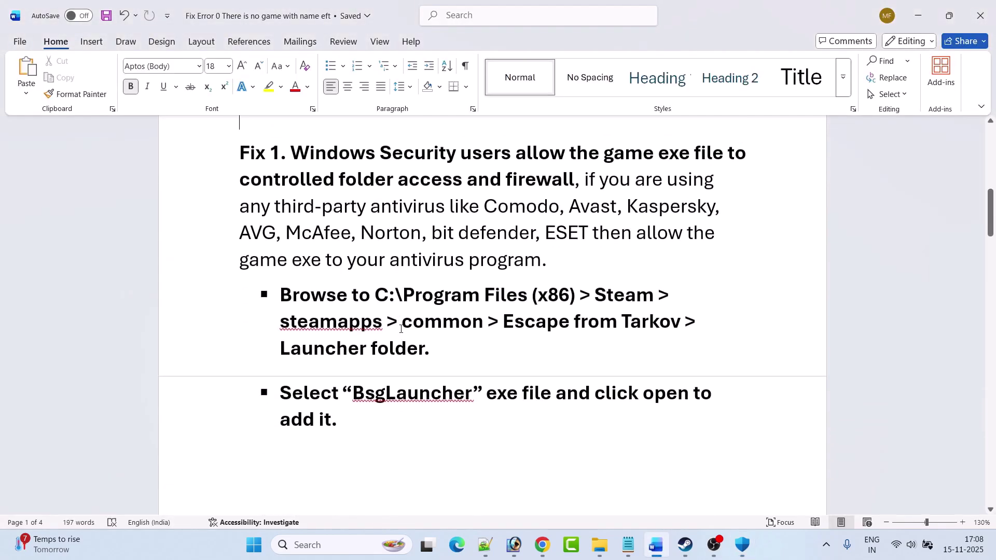
{"action": "left_click", "coordinate": [391, 295]}
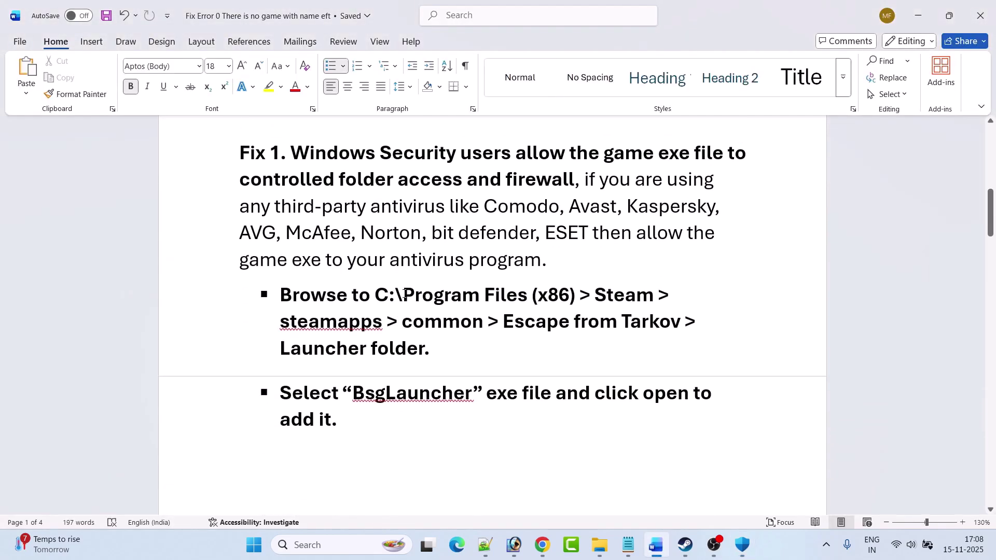
{"action": "left_click_drag", "start_coordinate": [404, 294], "coordinate": [571, 295]}
{"action": "left_click", "coordinate": [603, 295]}
{"action": "left_click_drag", "start_coordinate": [285, 350], "coordinate": [359, 352]}
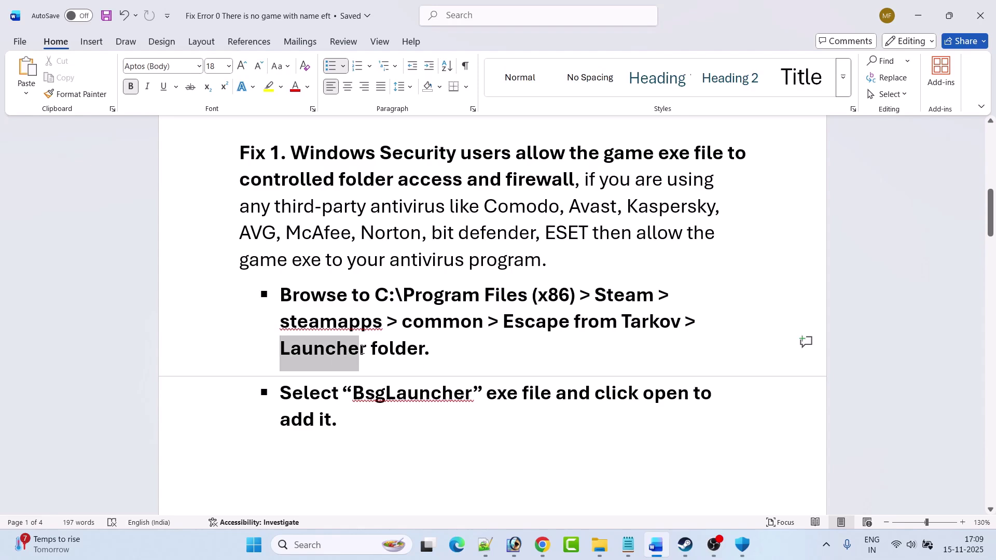
{"action": "left_click", "coordinate": [436, 355]}
{"action": "left_click_drag", "start_coordinate": [354, 395], "coordinate": [472, 395]}
{"action": "left_click", "coordinate": [517, 395]}
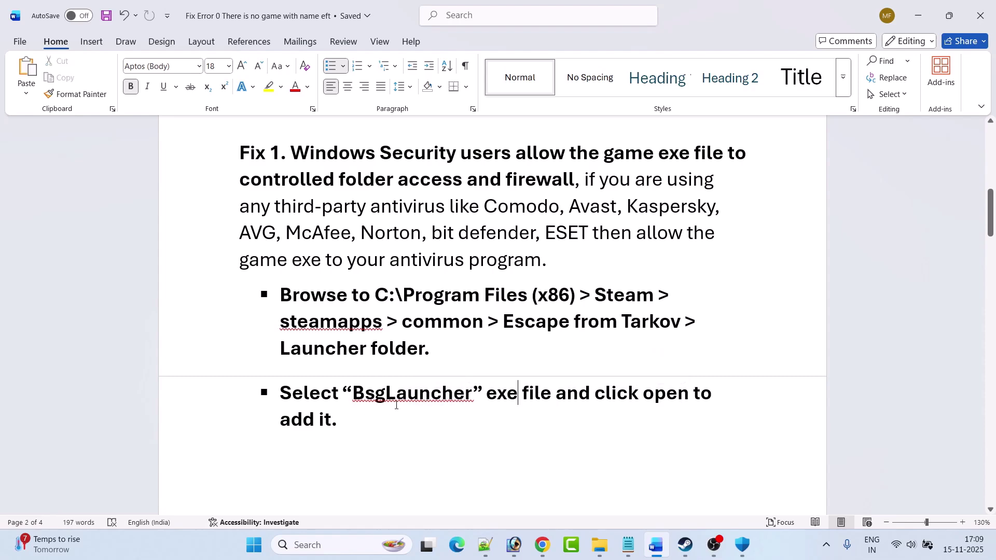
{"action": "key", "text": "alt+Tab"}
Return to the Home page and open Firewall & network protection's Allow an app through firewall
{"action": "left_click", "coordinate": [23, 46]}
{"action": "left_click", "coordinate": [22, 46]}
{"action": "left_click", "coordinate": [22, 45]}
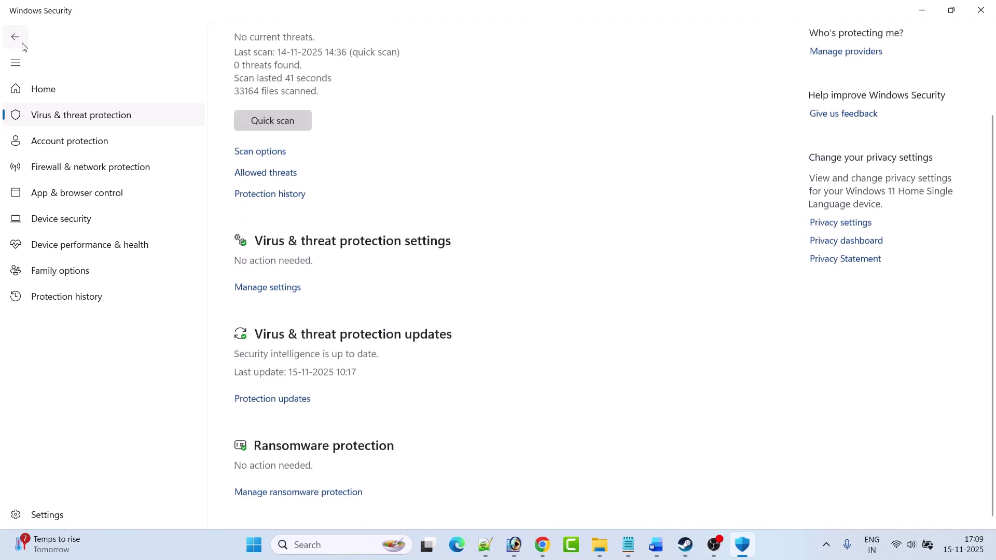
{"action": "left_click", "coordinate": [23, 46]}
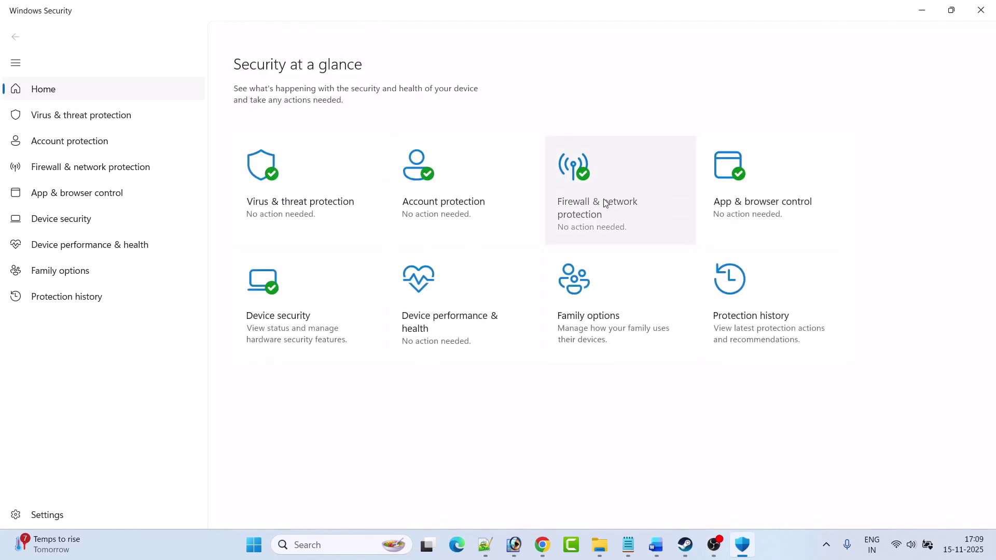
{"action": "left_click", "coordinate": [592, 214]}
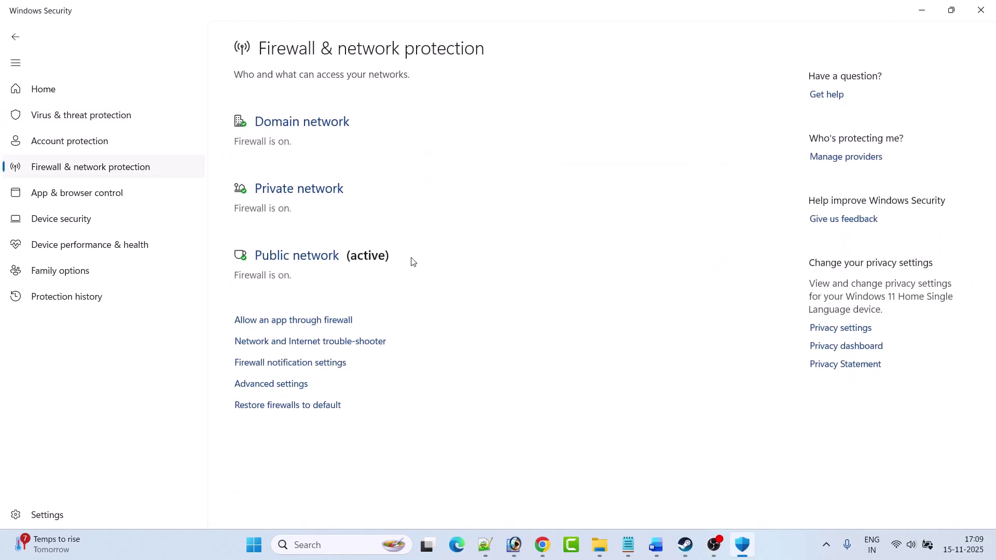
{"action": "left_click", "coordinate": [291, 321]}
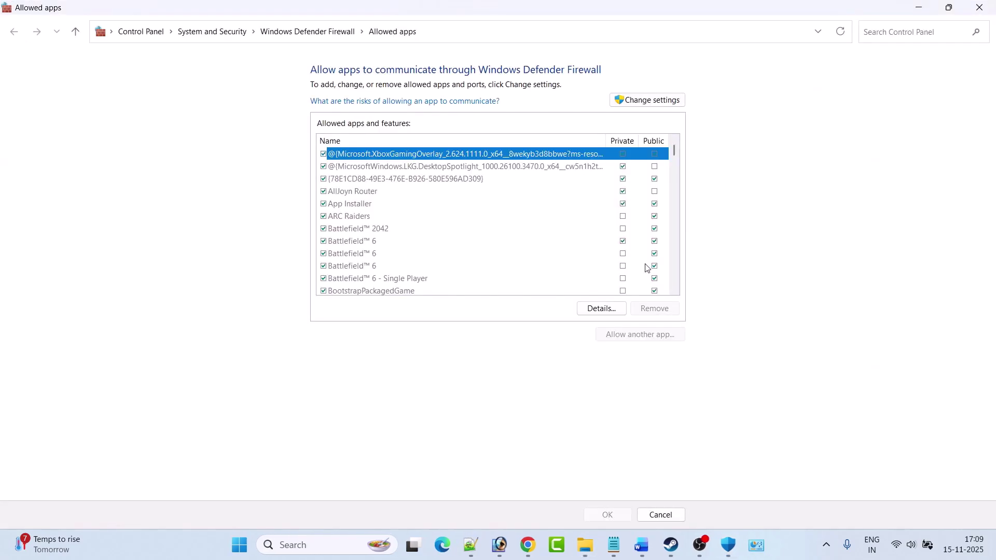
Unlock the allowed-apps list, try Allow another app with Browse, cancel, and return to Word
{"action": "left_click", "coordinate": [620, 100]}
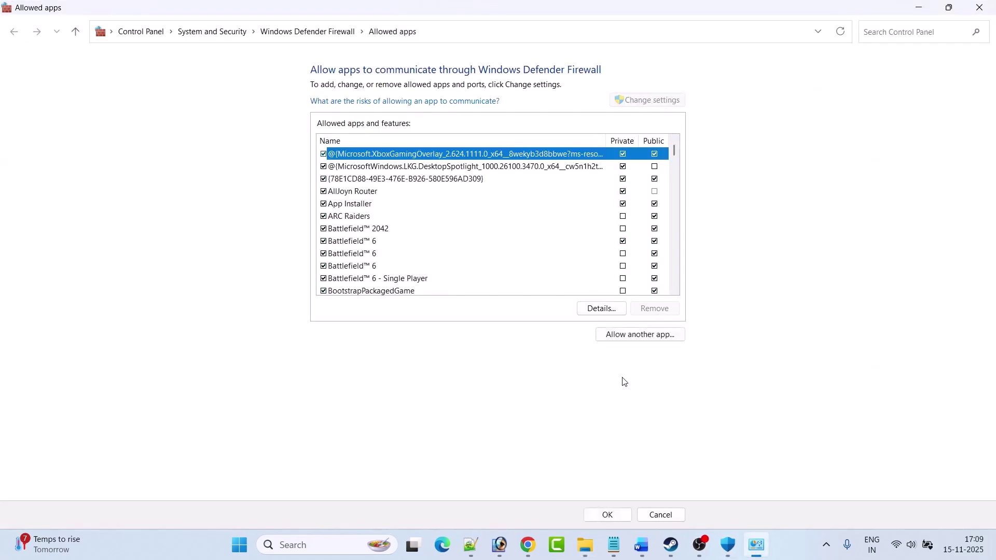
{"action": "left_click", "coordinate": [641, 334]}
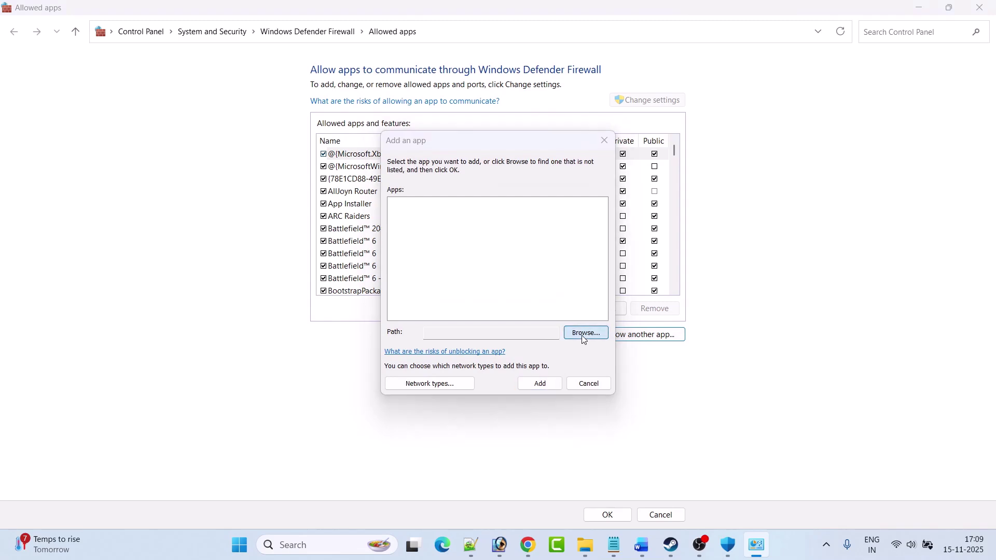
{"action": "left_click", "coordinate": [582, 335]}
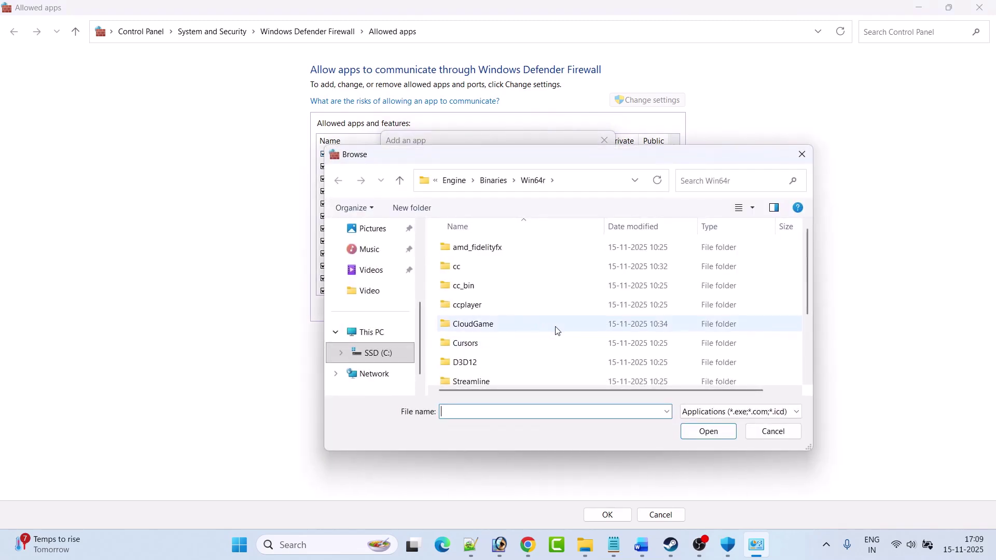
{"action": "left_click", "coordinate": [773, 432]}
{"action": "left_click", "coordinate": [642, 545]}
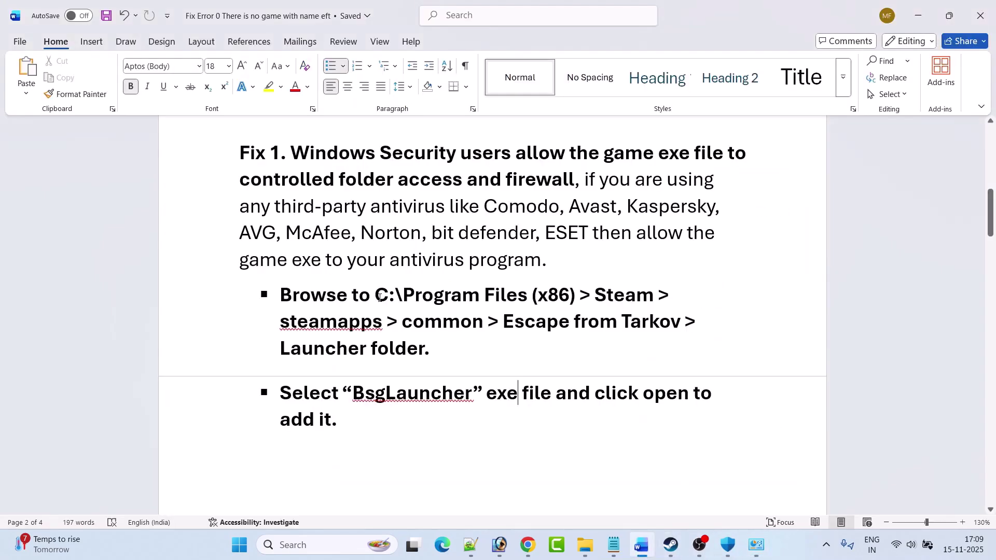
Highlight the Steam install path and the click Open instruction in the Fix 1 steps
{"action": "left_click_drag", "start_coordinate": [380, 297], "coordinate": [485, 322]}
{"action": "left_click", "coordinate": [407, 348]}
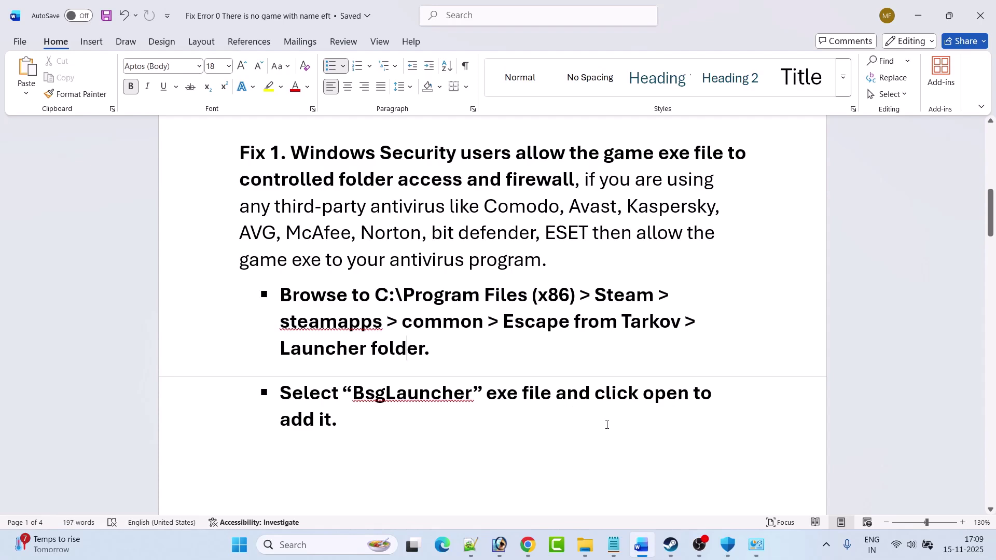
{"action": "left_click", "coordinate": [654, 393]}
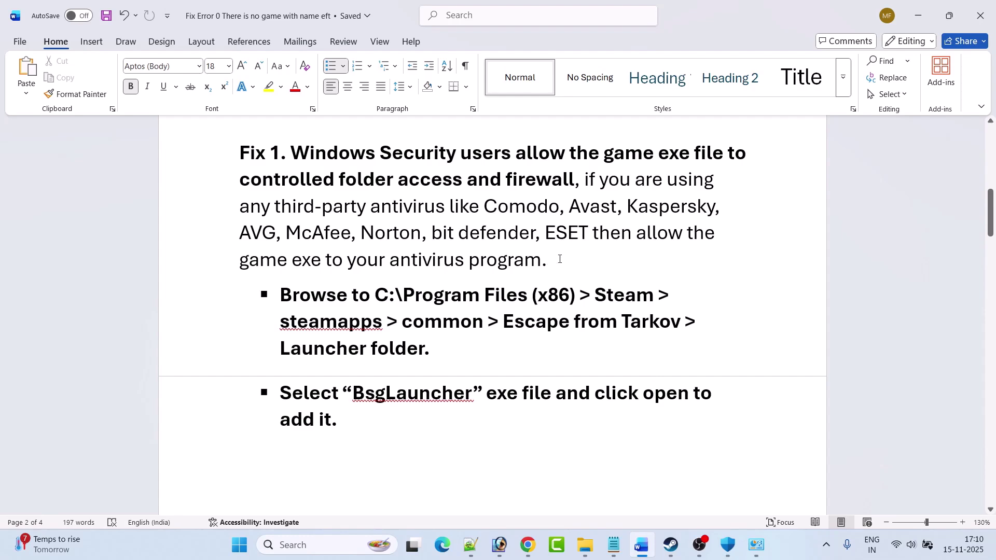
{"action": "scroll", "coordinate": [560, 259], "scroll_direction": "down", "scroll_amount": 6}
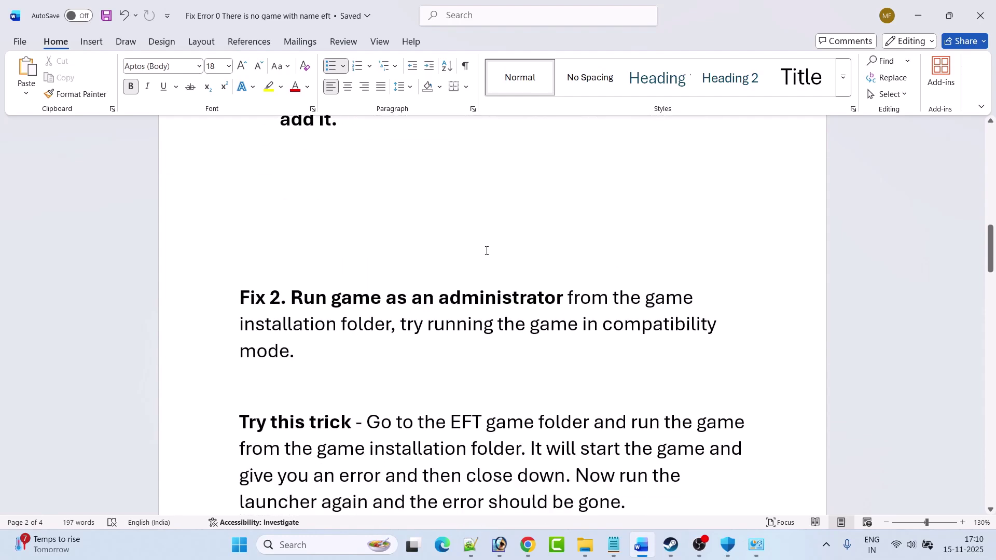
{"action": "scroll", "coordinate": [459, 270], "scroll_direction": "down", "scroll_amount": 1}
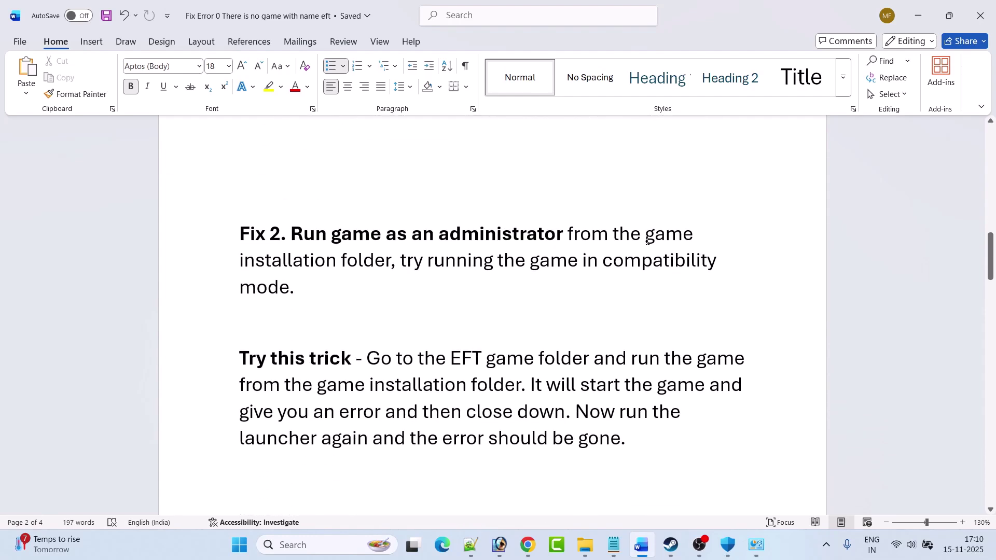
{"action": "scroll", "coordinate": [401, 269], "scroll_direction": "up", "scroll_amount": 6}
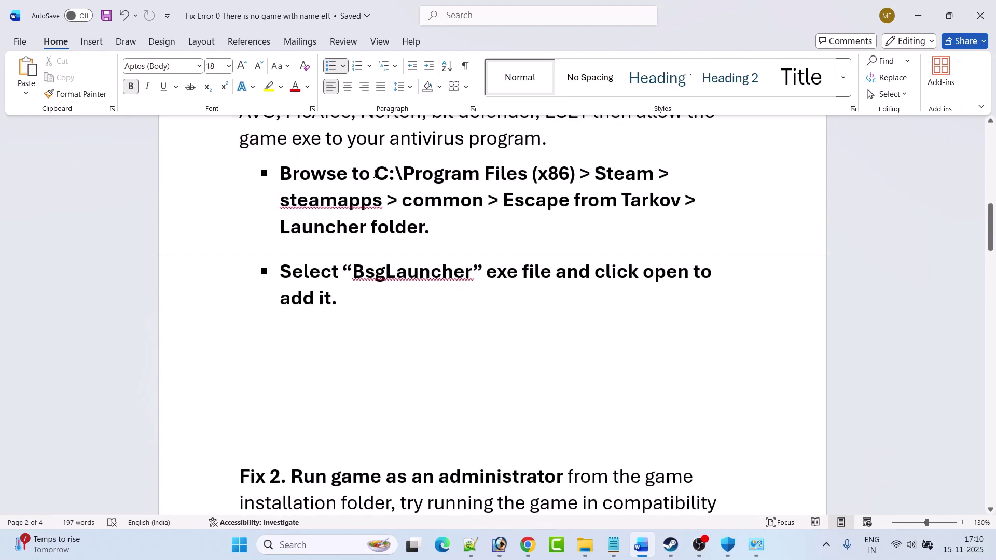
Highlight the Launcher folder path and BsgLauncher file name, then scroll to Fix 2
{"action": "left_click_drag", "start_coordinate": [384, 176], "coordinate": [452, 223]}
{"action": "left_click", "coordinate": [407, 281]}
{"action": "left_click_drag", "start_coordinate": [353, 272], "coordinate": [466, 271]}
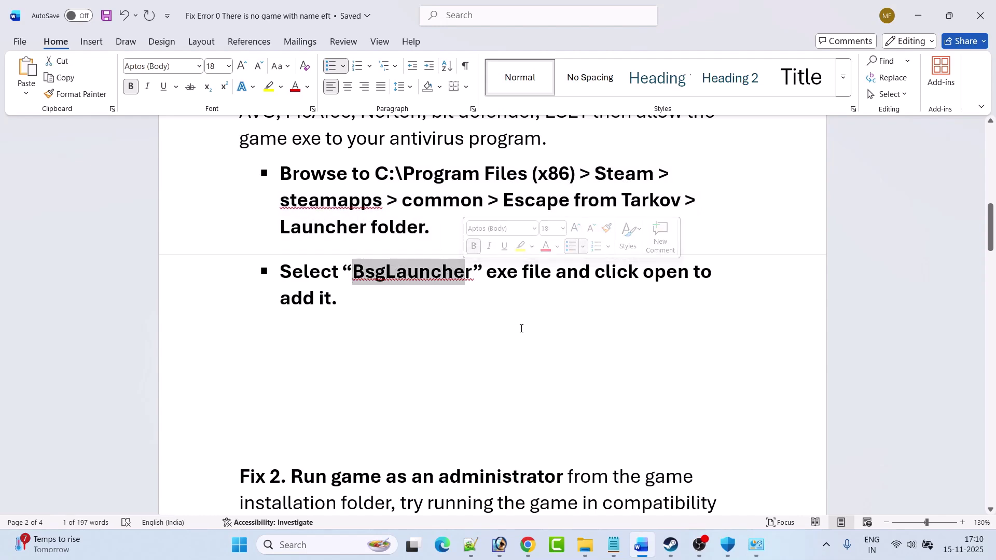
{"action": "scroll", "coordinate": [521, 328], "scroll_direction": "down", "scroll_amount": 4}
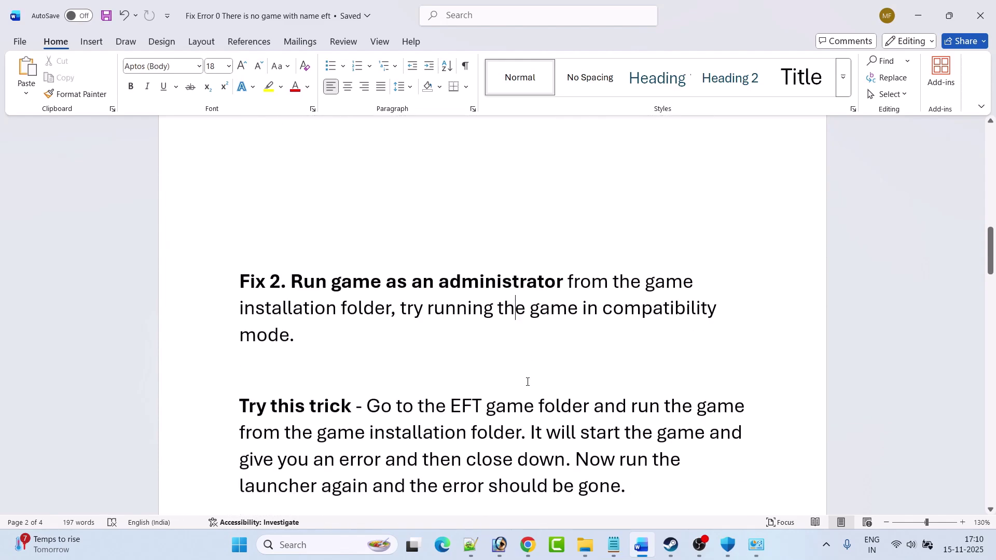
Select the Fix 2 'Try this trick' paragraph, then scroll on to Fix 3, Reset Internet Connection
{"action": "left_click", "coordinate": [516, 301]}
{"action": "scroll", "coordinate": [319, 359], "scroll_direction": "down", "scroll_amount": 1}
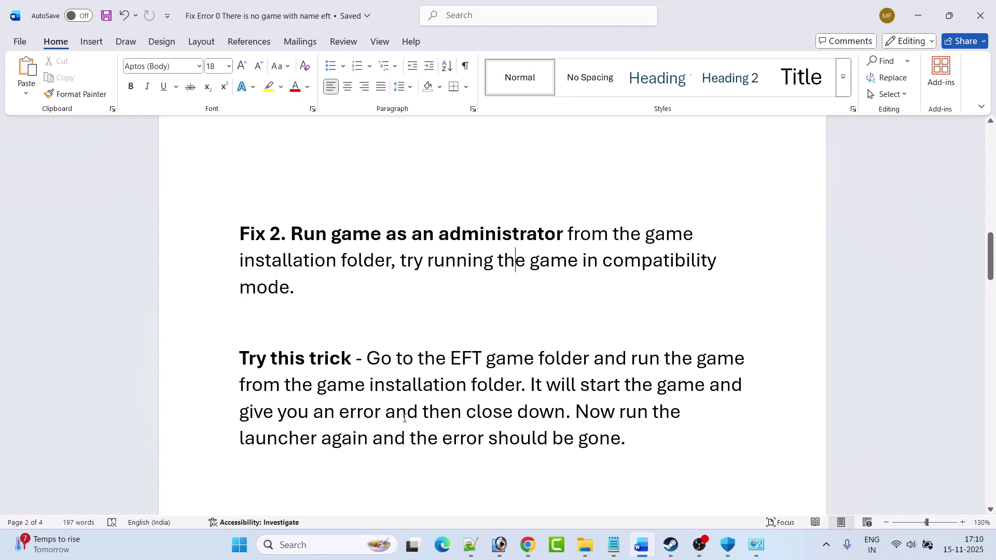
{"action": "scroll", "coordinate": [456, 410], "scroll_direction": "down", "scroll_amount": 1}
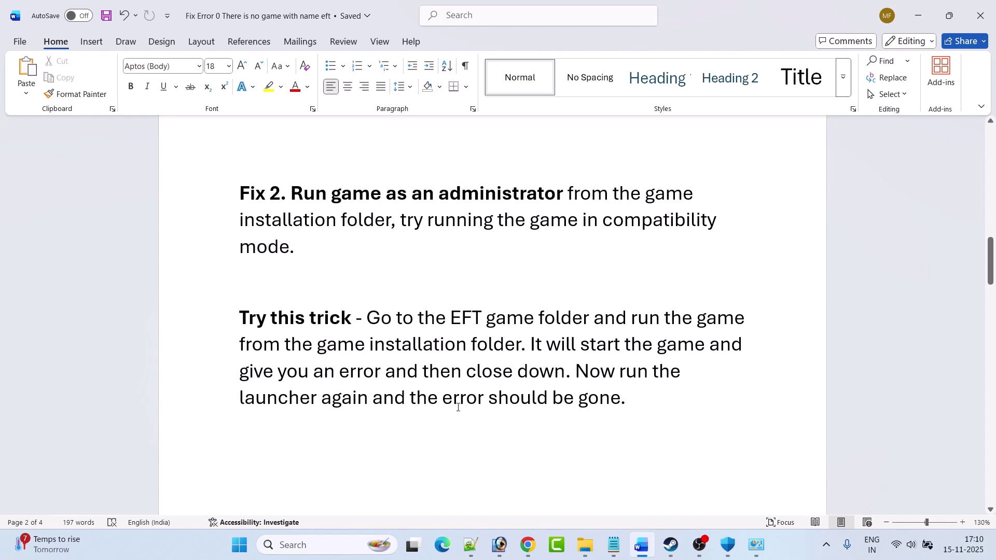
{"action": "scroll", "coordinate": [657, 394], "scroll_direction": "down", "scroll_amount": 1}
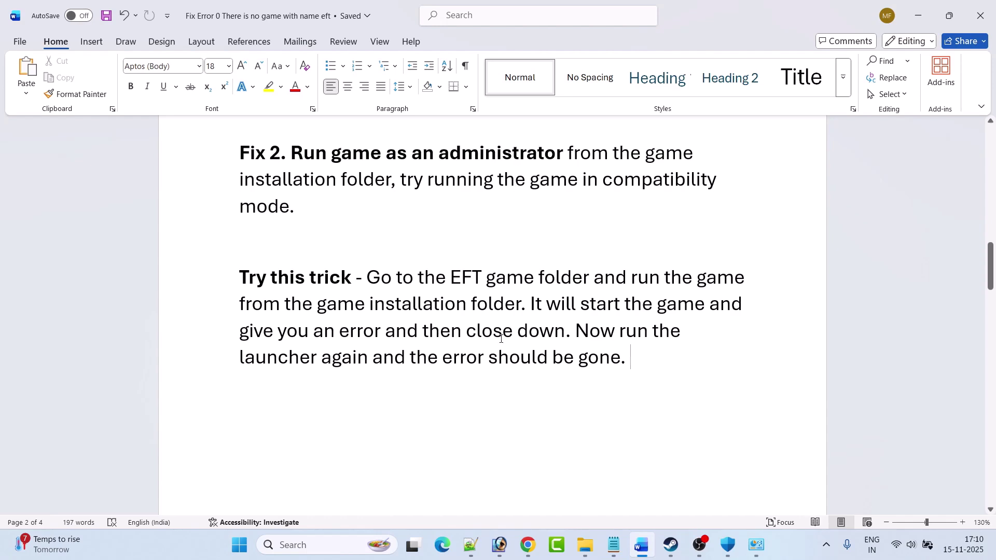
{"action": "triple_click", "coordinate": [632, 358]}
{"action": "left_click", "coordinate": [394, 351]}
{"action": "scroll", "coordinate": [394, 352], "scroll_direction": "down", "scroll_amount": 5}
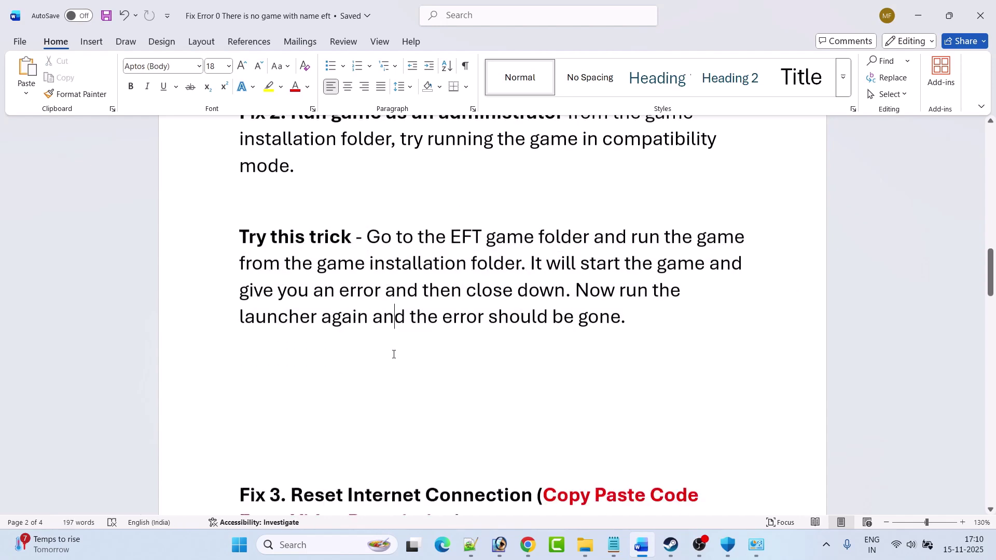
{"action": "scroll", "coordinate": [494, 279], "scroll_direction": "down", "scroll_amount": 1}
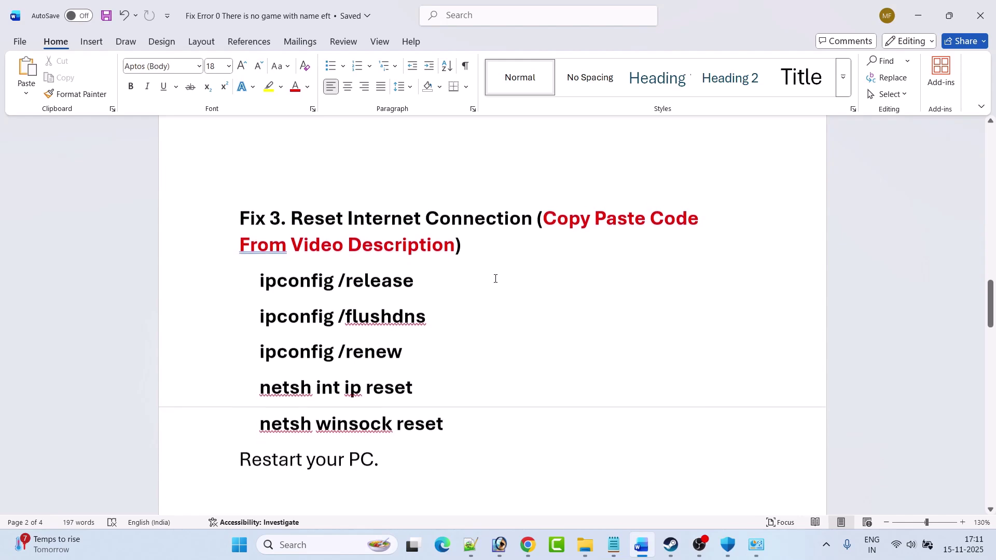
Launch Command Prompt as administrator from a 'cmd' search and move it to the right
{"action": "left_click", "coordinate": [305, 549]}
{"action": "type", "text": "cmd"}
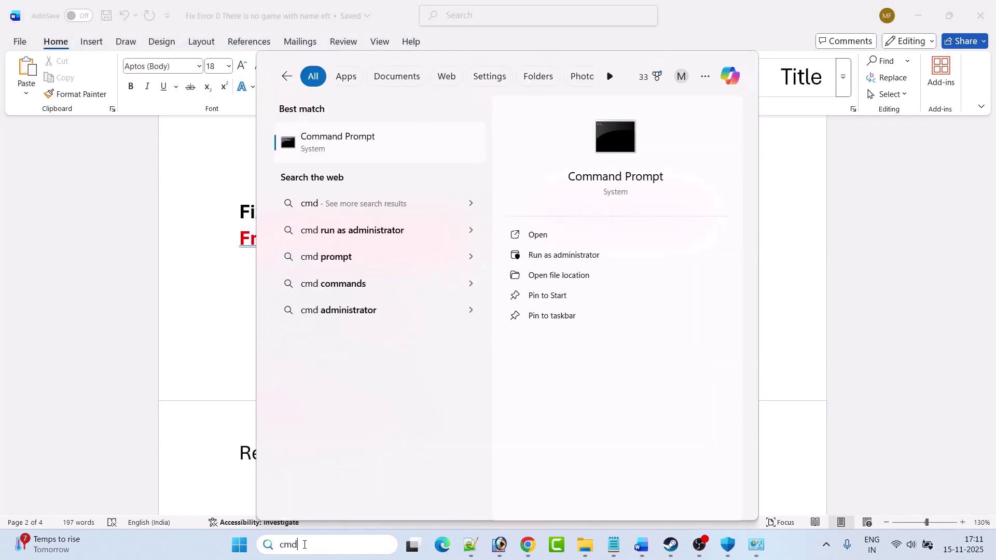
{"action": "left_click", "coordinate": [580, 262]}
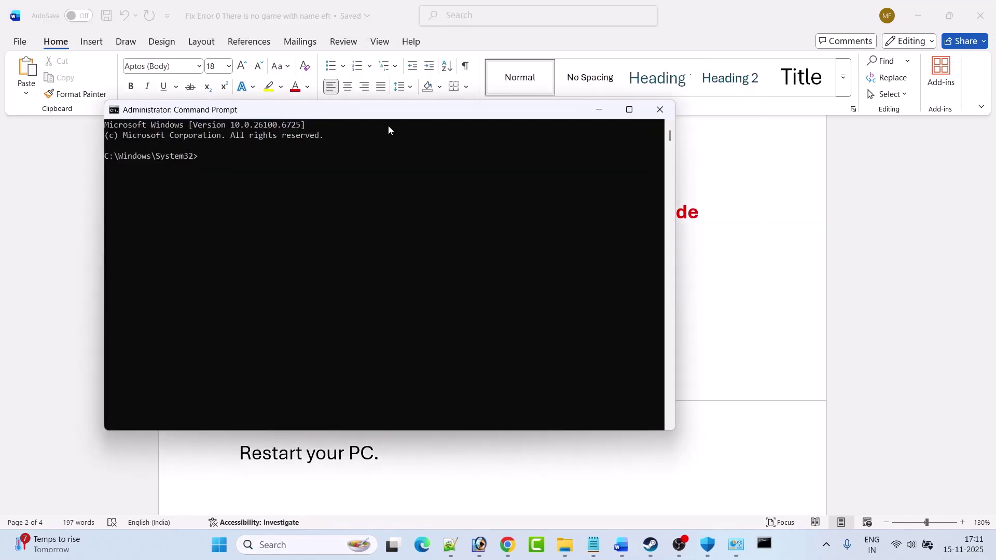
{"action": "left_click_drag", "start_coordinate": [380, 111], "coordinate": [591, 145]}
Copy ipconfig /release from the guide and run it in the admin Command Prompt
{"action": "left_click", "coordinate": [423, 289]}
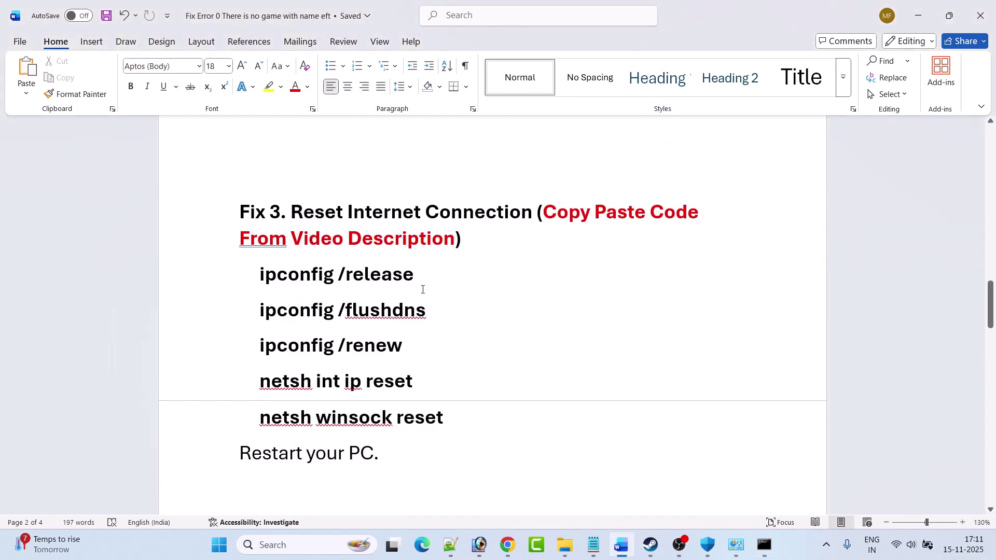
{"action": "triple_click", "coordinate": [396, 276]}
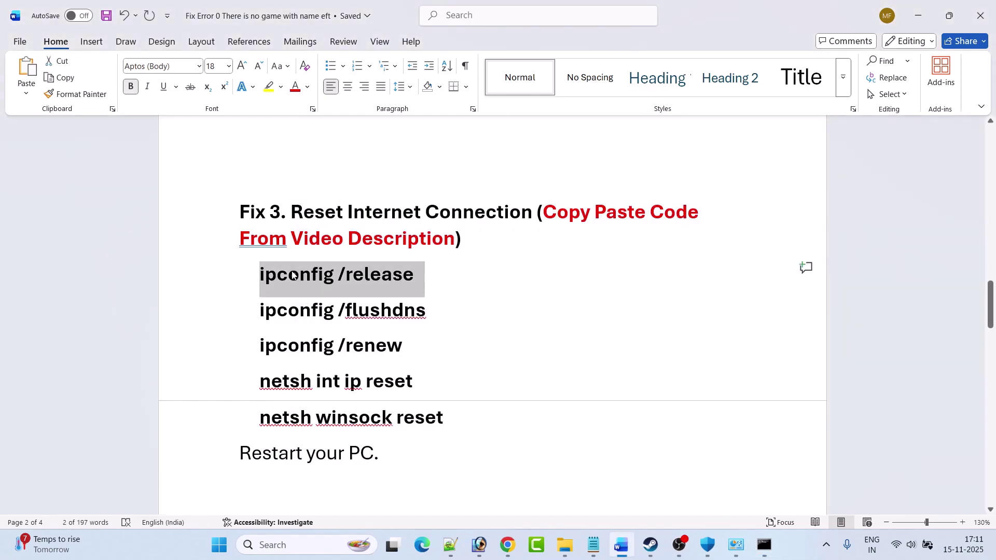
{"action": "key", "text": "ctrl+c"}
{"action": "key", "text": "alt+Tab"}
{"action": "right_click", "coordinate": [515, 227]}
{"action": "key", "text": "Return"}
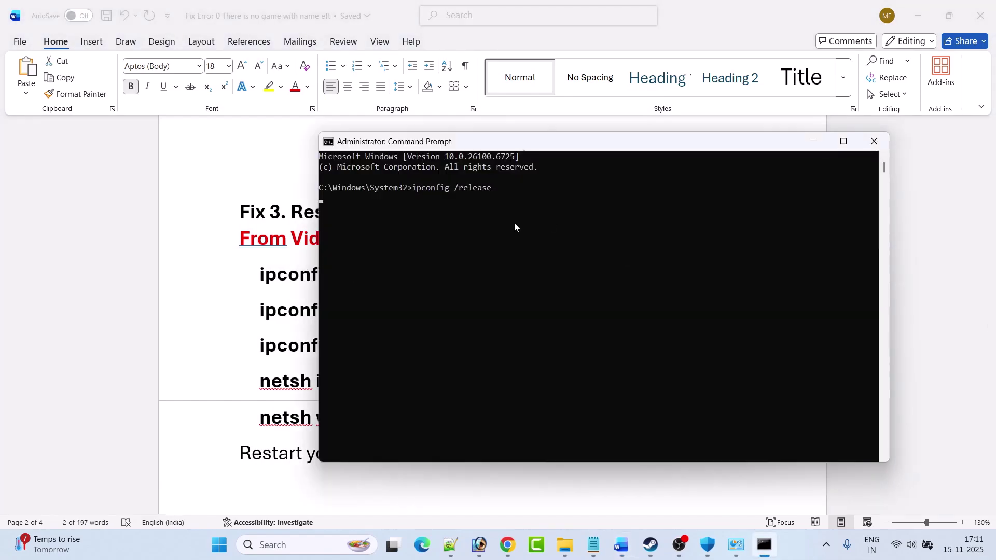
{"action": "key", "text": "alt+Tab"}
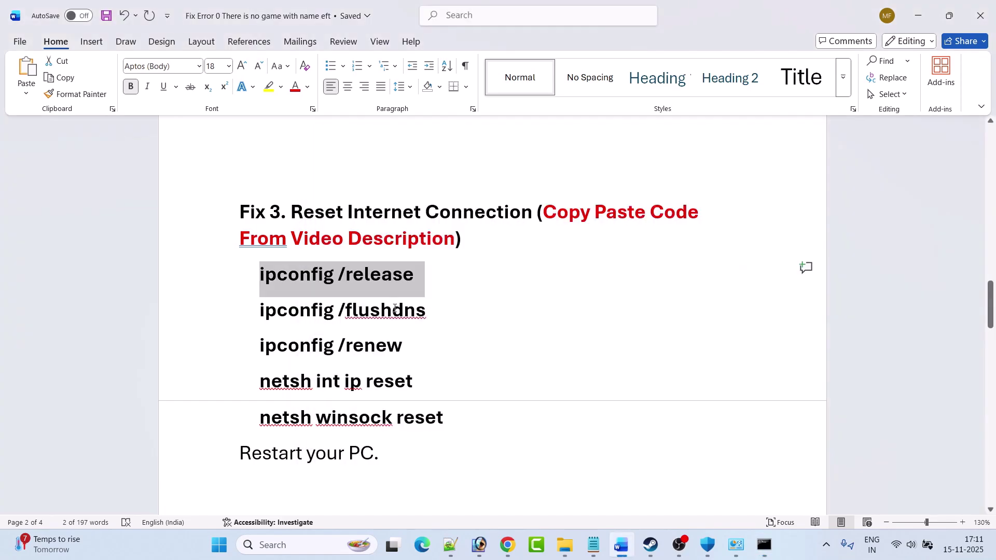
Copy and run ipconfig /flushdns in the admin console
{"action": "triple_click", "coordinate": [395, 310]}
{"action": "key", "text": "ctrl+c"}
{"action": "key", "text": "alt+Tab"}
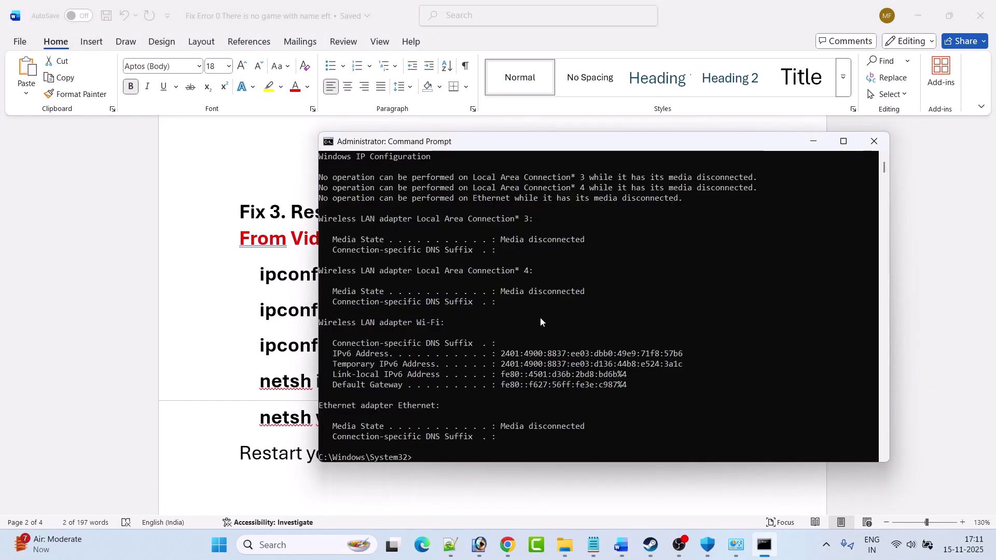
{"action": "key", "text": "ctrl+v"}
{"action": "key", "text": "Return"}
{"action": "key", "text": "alt+Tab"}
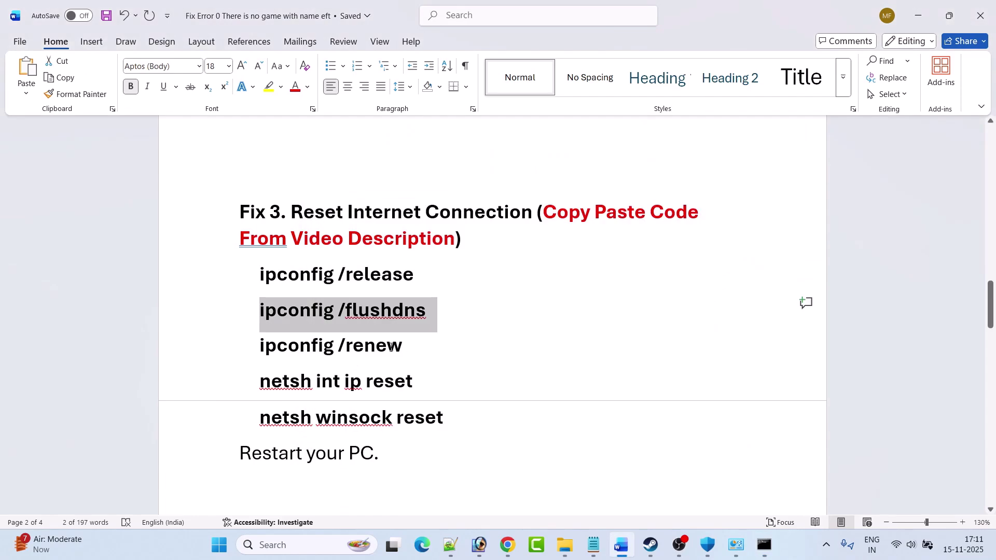
Copy and run ipconfig /renew in the admin console
{"action": "triple_click", "coordinate": [286, 347]}
{"action": "key", "text": "ctrl+c"}
{"action": "key", "text": "alt+Tab"}
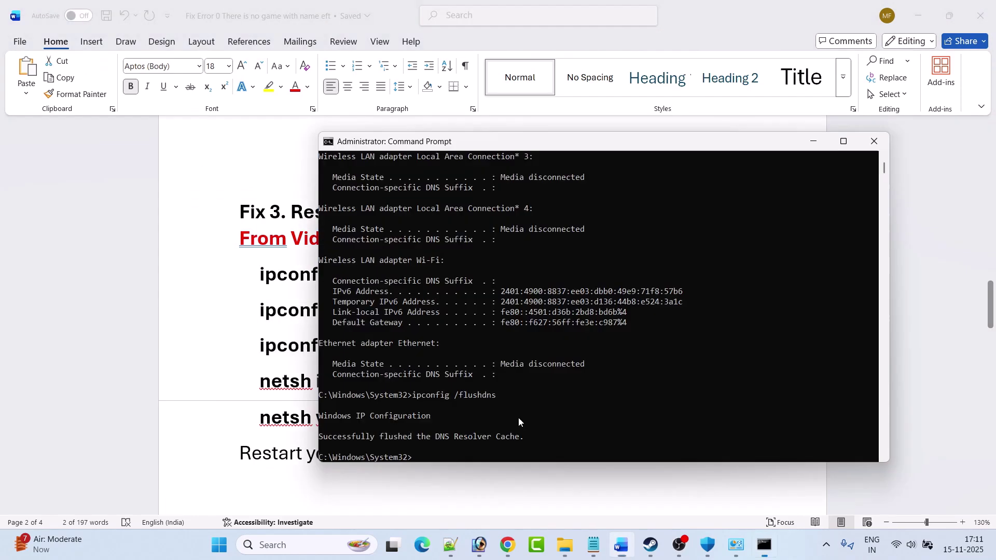
{"action": "key", "text": "ctrl+v"}
{"action": "key", "text": "Return"}
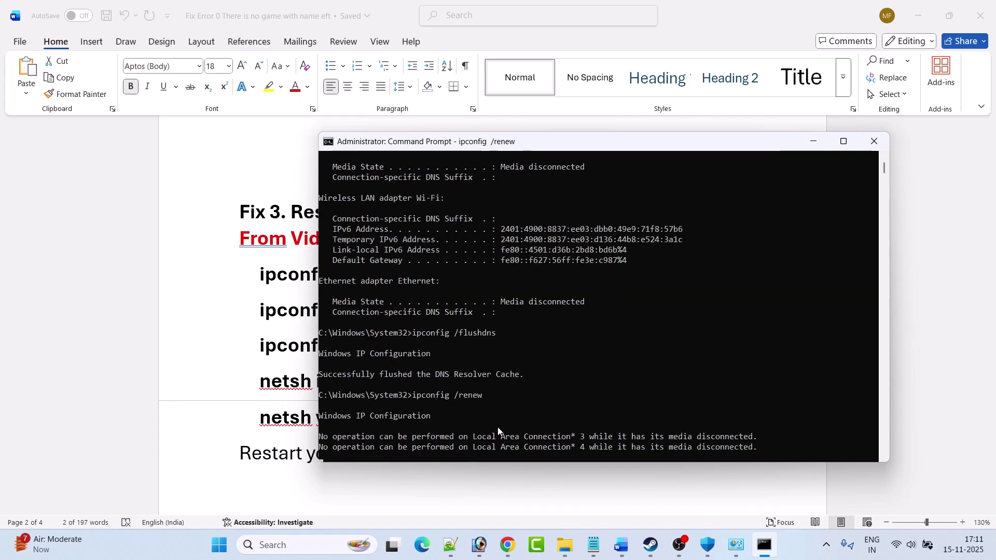
{"action": "key", "text": "alt+Tab"}
Copy and run netsh int ip reset in the admin console
{"action": "left_click_drag", "start_coordinate": [420, 383], "coordinate": [290, 380]}
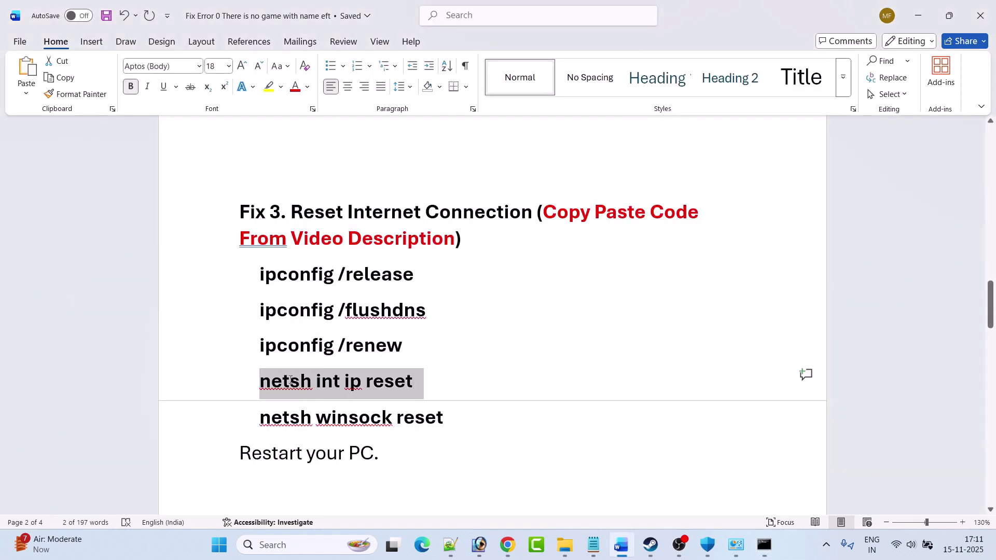
{"action": "key", "text": "ctrl+c"}
{"action": "key", "text": "alt+Tab"}
{"action": "right_click", "coordinate": [589, 378]}
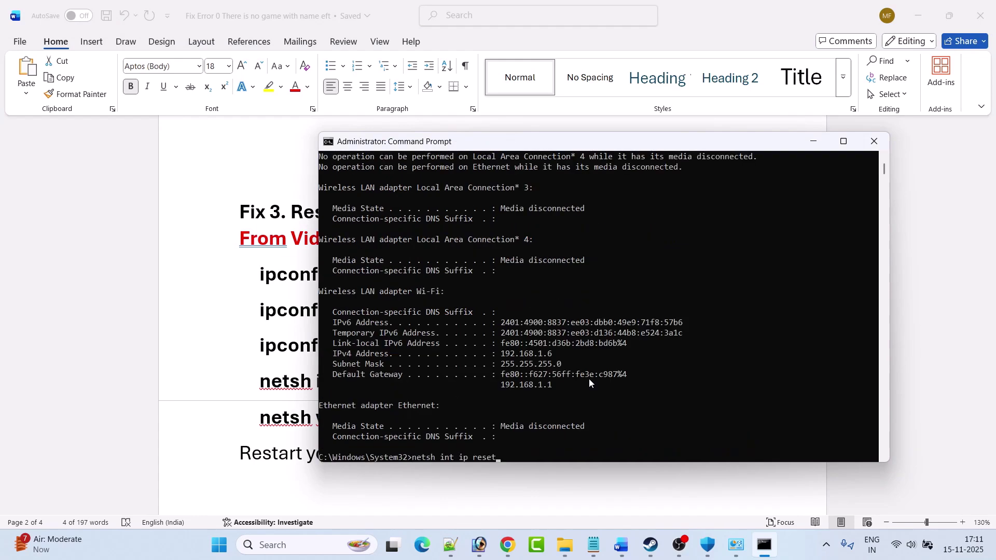
{"action": "key", "text": "Return"}
{"action": "key", "text": "alt+Tab"}
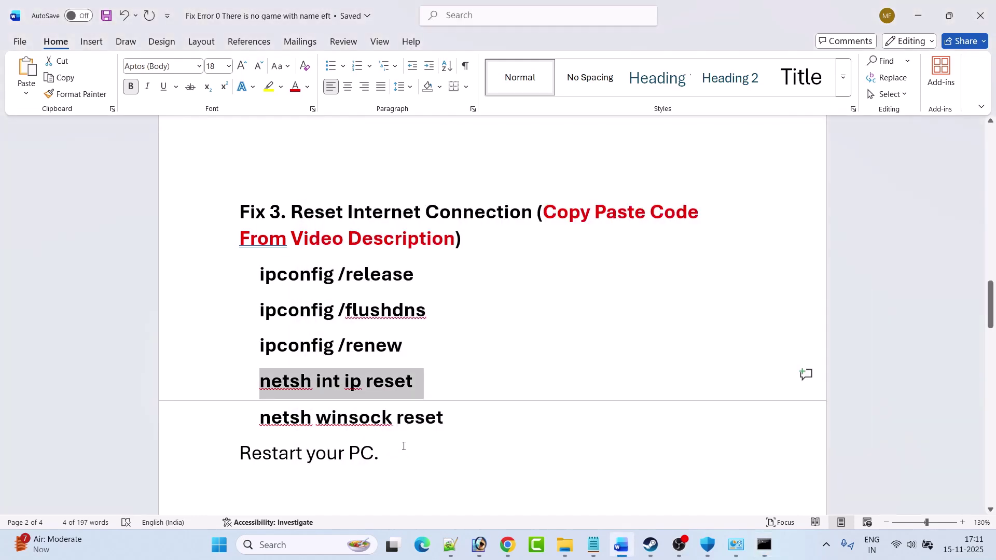
Copy and run netsh winsock reset, then close the Command Prompt
{"action": "left_click_drag", "start_coordinate": [452, 421], "coordinate": [284, 414]}
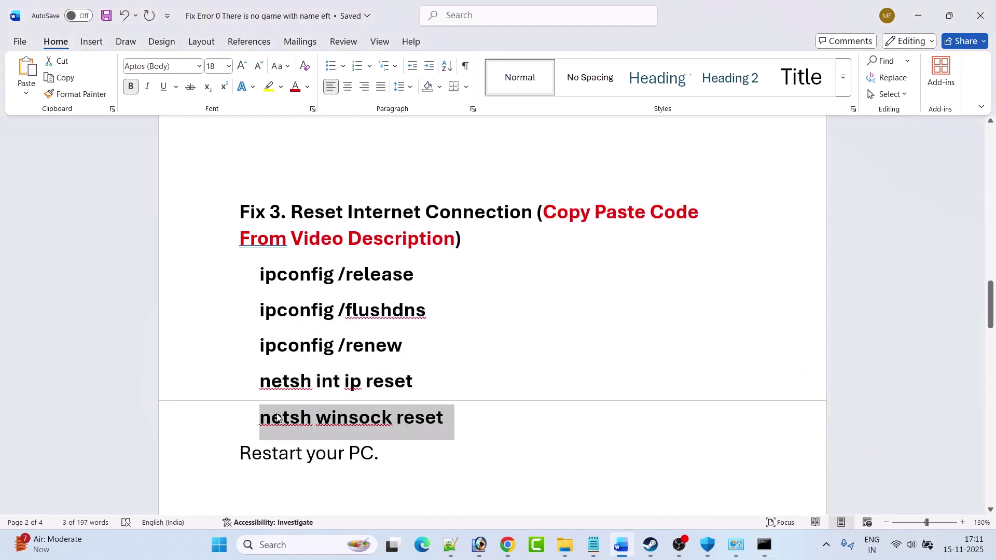
{"action": "key", "text": "ctrl+c"}
{"action": "key", "text": "alt+Tab"}
{"action": "right_click", "coordinate": [451, 439]}
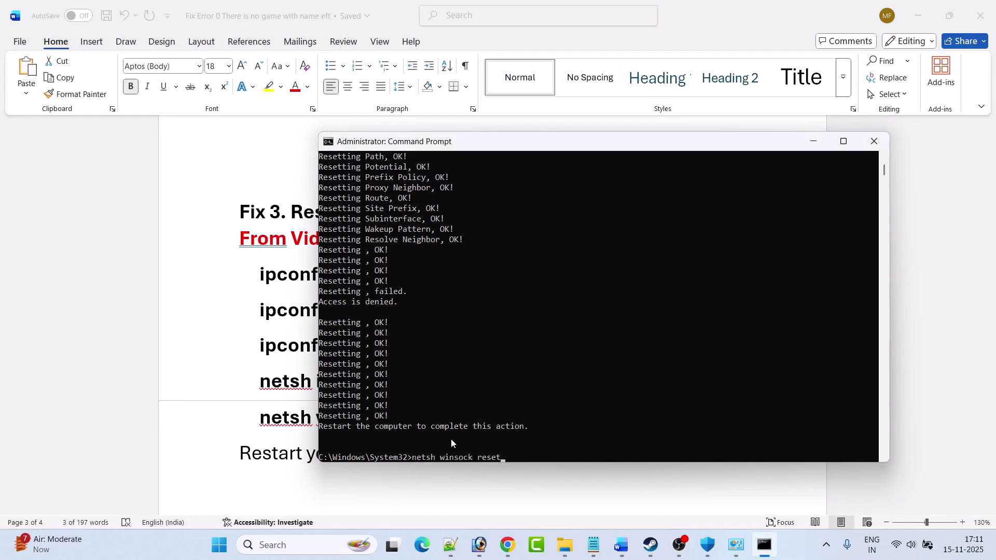
{"action": "key", "text": "Return"}
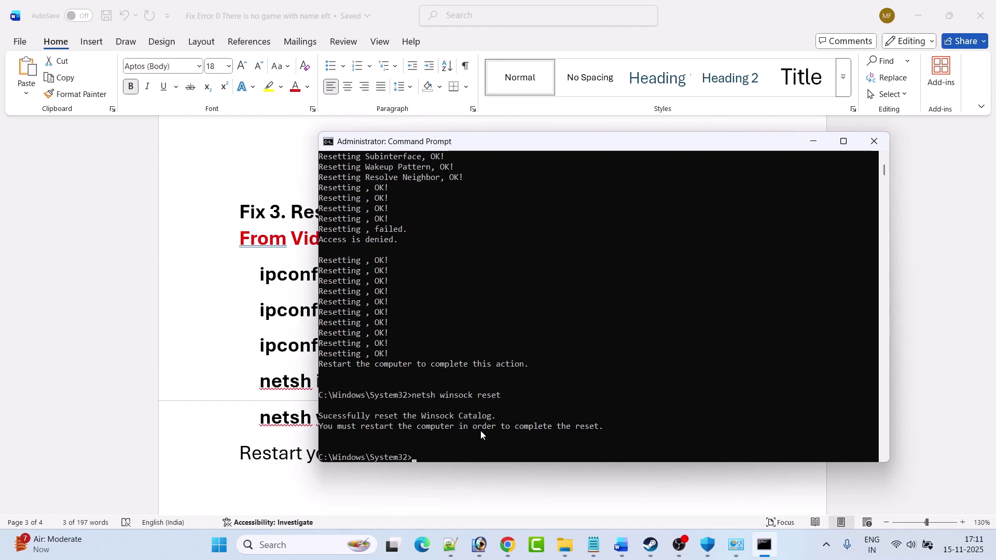
{"action": "left_click", "coordinate": [874, 141]}
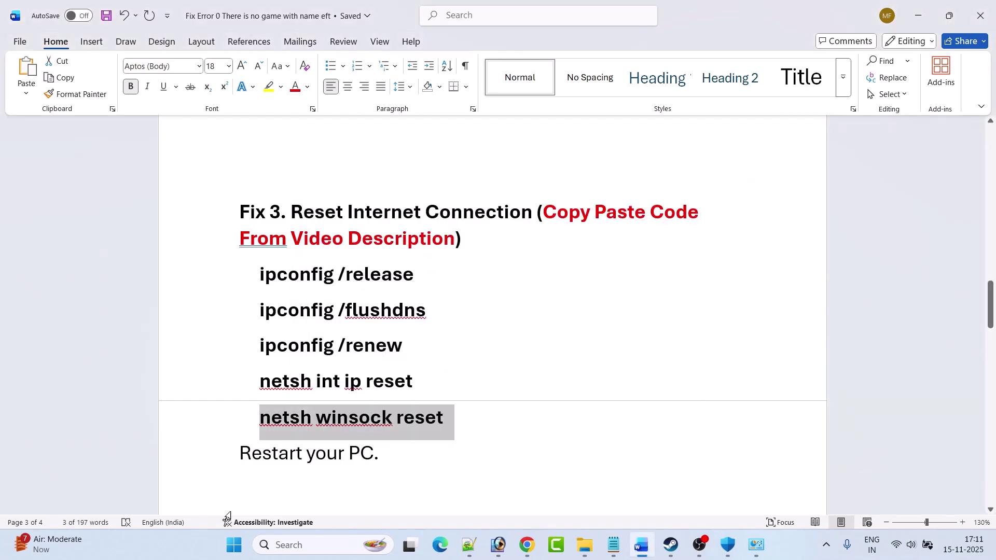
Check the Start menu restart options, dismiss them, and scroll to Fix 4, Verify the game files
{"action": "left_click", "coordinate": [235, 552]}
{"action": "left_click", "coordinate": [660, 501]}
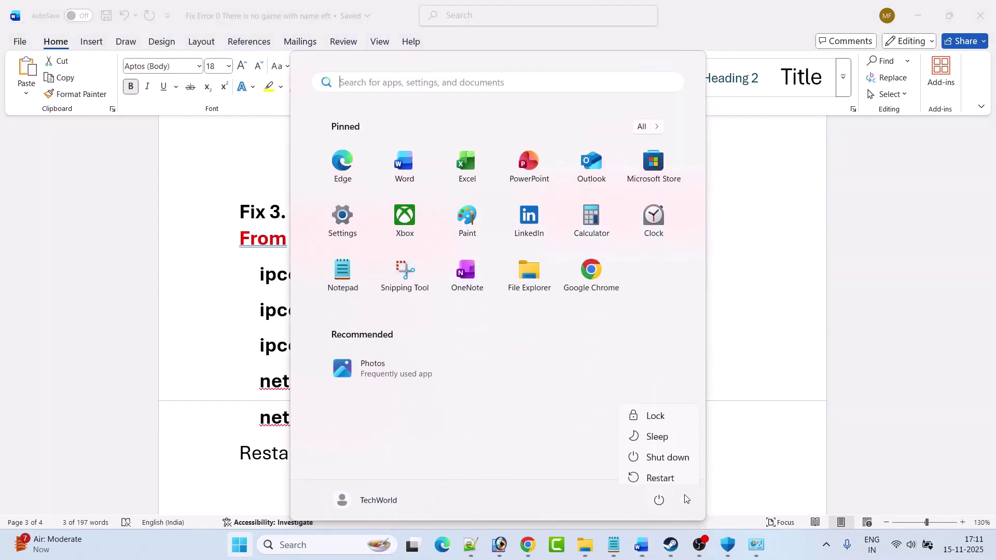
{"action": "left_click", "coordinate": [756, 470]}
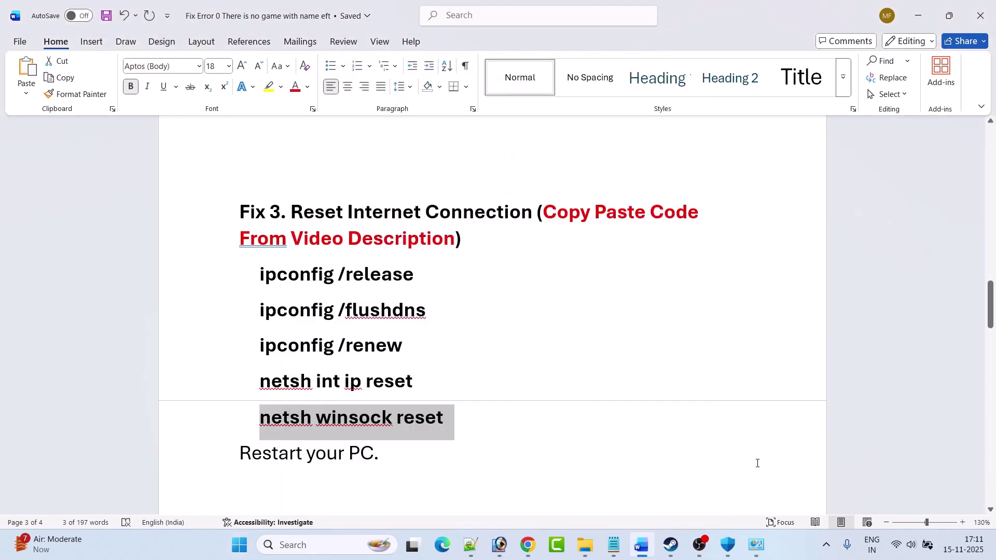
{"action": "scroll", "coordinate": [587, 432], "scroll_direction": "down", "scroll_amount": 1}
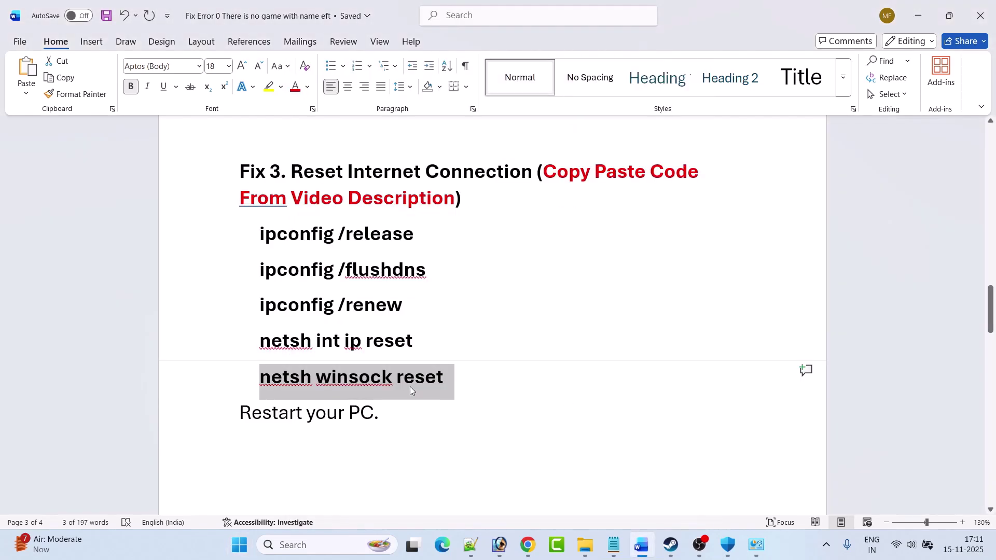
{"action": "scroll", "coordinate": [427, 413], "scroll_direction": "down", "scroll_amount": 7}
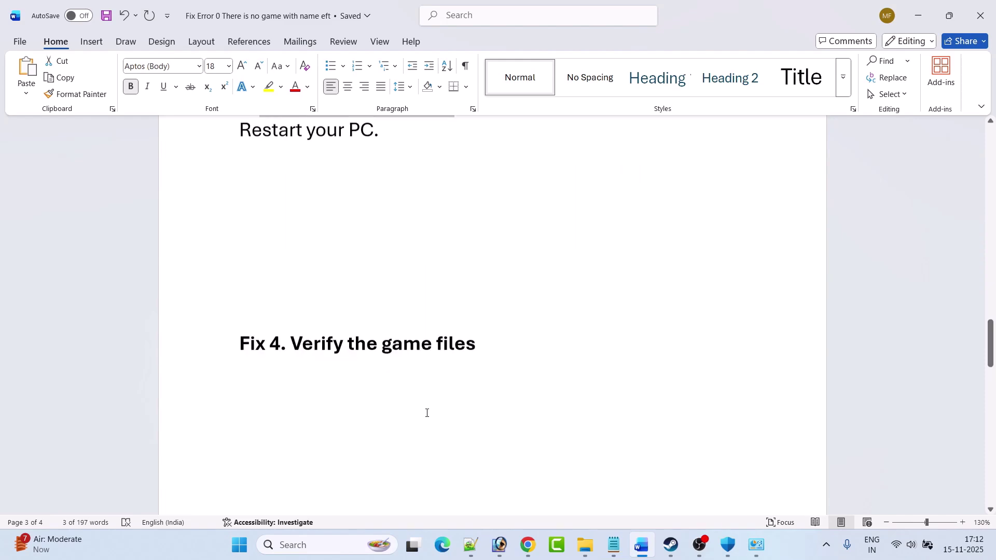
{"action": "left_click_drag", "start_coordinate": [296, 347], "coordinate": [475, 344]}
{"action": "left_click", "coordinate": [562, 400]}
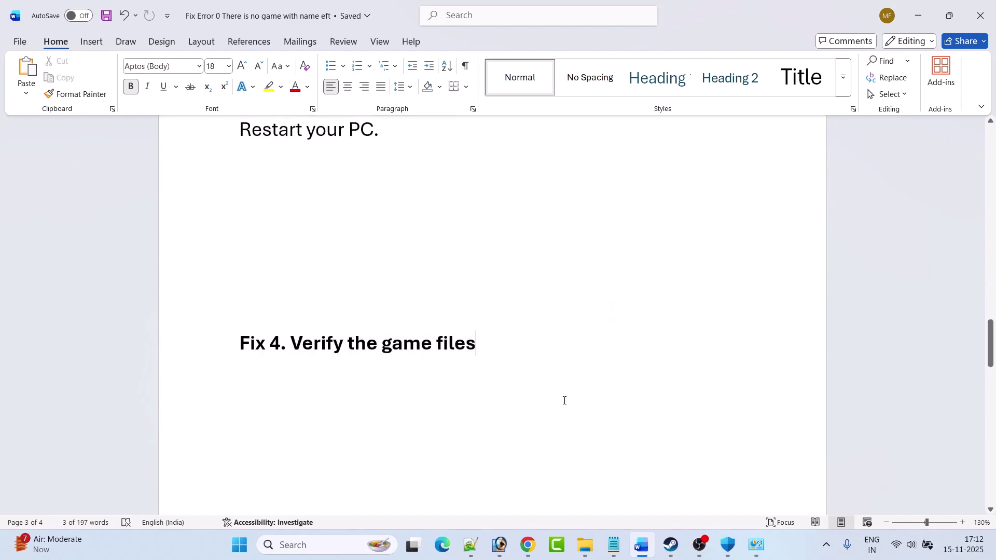
View Where Winds Meet's Installed Files properties (99.73 GB) in Steam, then close the dialog
{"action": "left_click", "coordinate": [672, 550]}
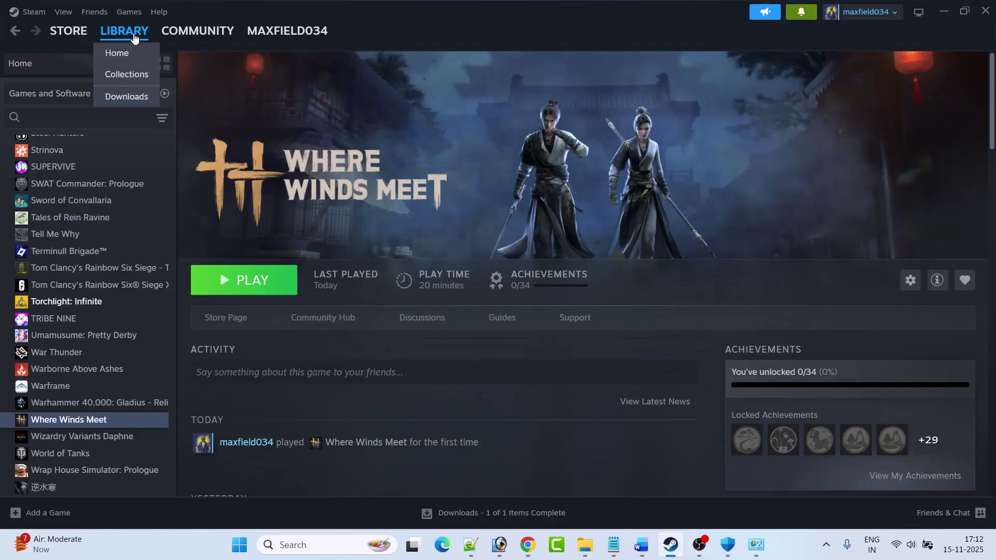
{"action": "right_click", "coordinate": [106, 423]}
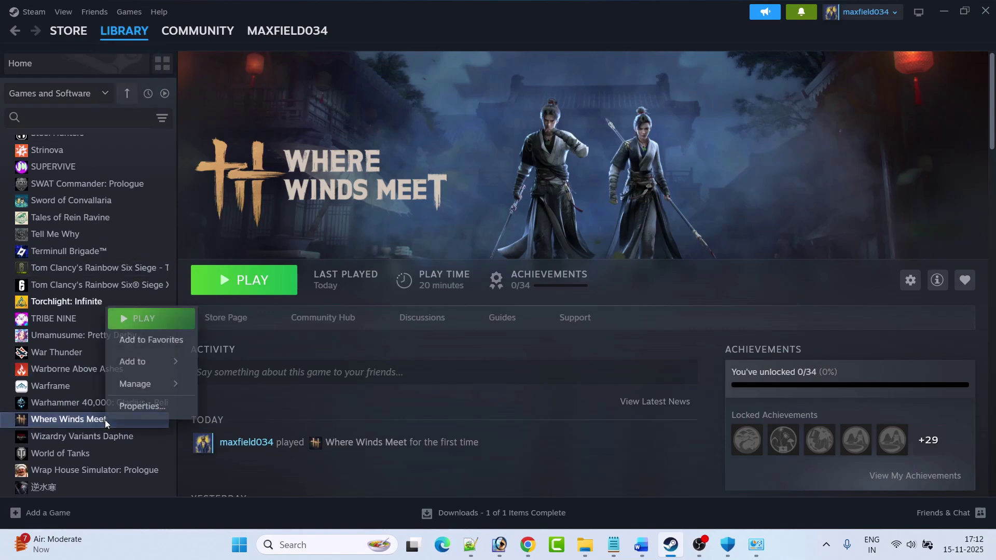
{"action": "left_click", "coordinate": [141, 409]}
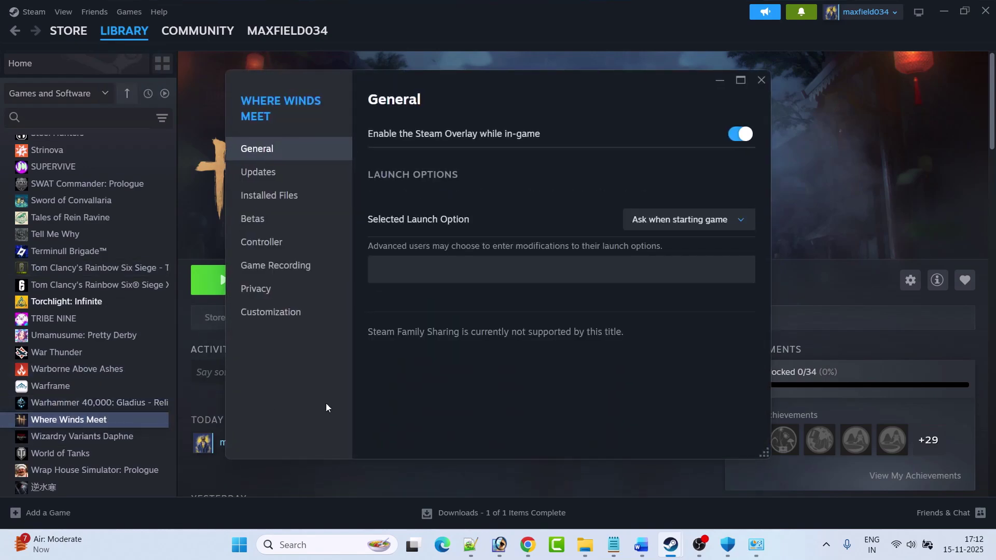
{"action": "left_click", "coordinate": [287, 199]}
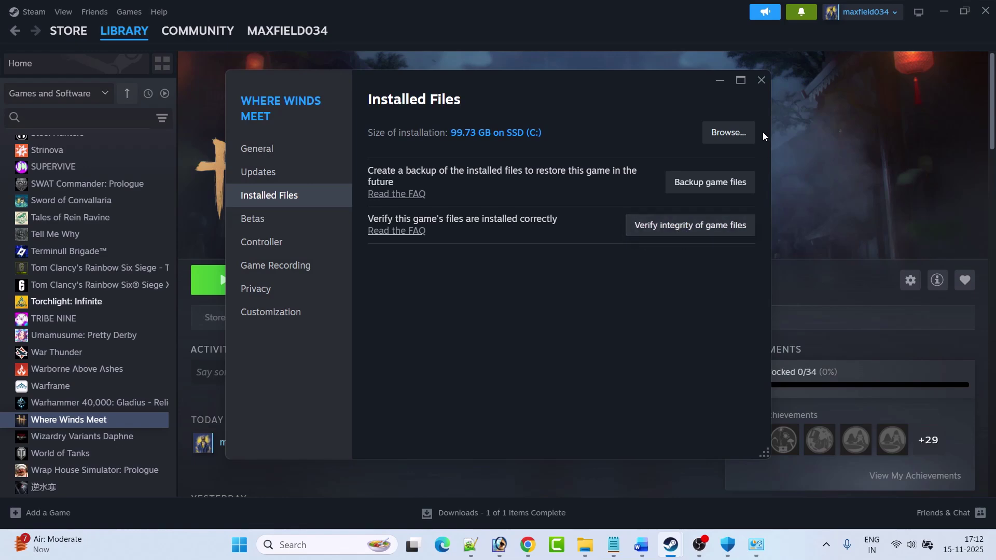
{"action": "left_click", "coordinate": [762, 81]}
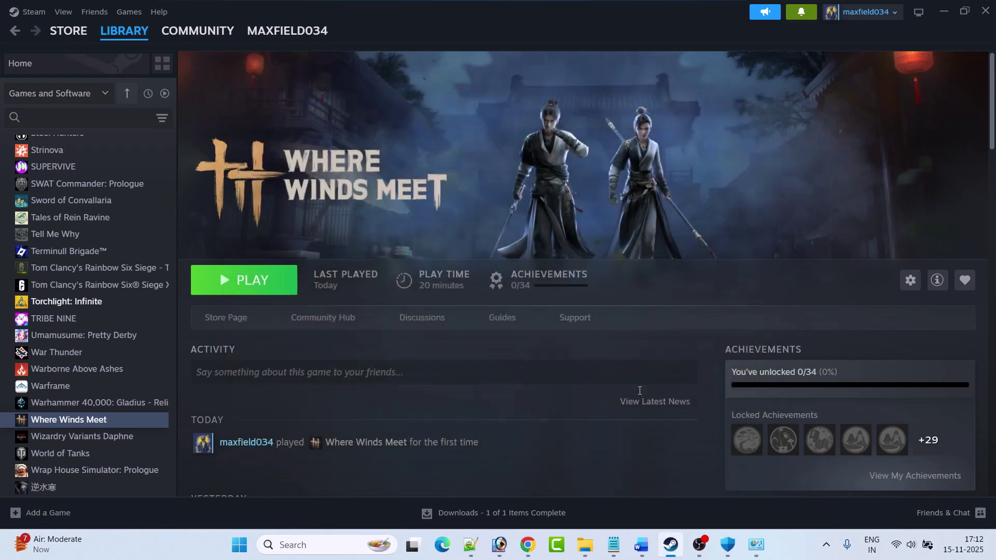
Scroll the guide to Fix 5 'Change DNS Server', then search Windows for 'contr' to find Control Panel
{"action": "left_click", "coordinate": [642, 545]}
{"action": "scroll", "coordinate": [403, 316], "scroll_direction": "down", "scroll_amount": 5}
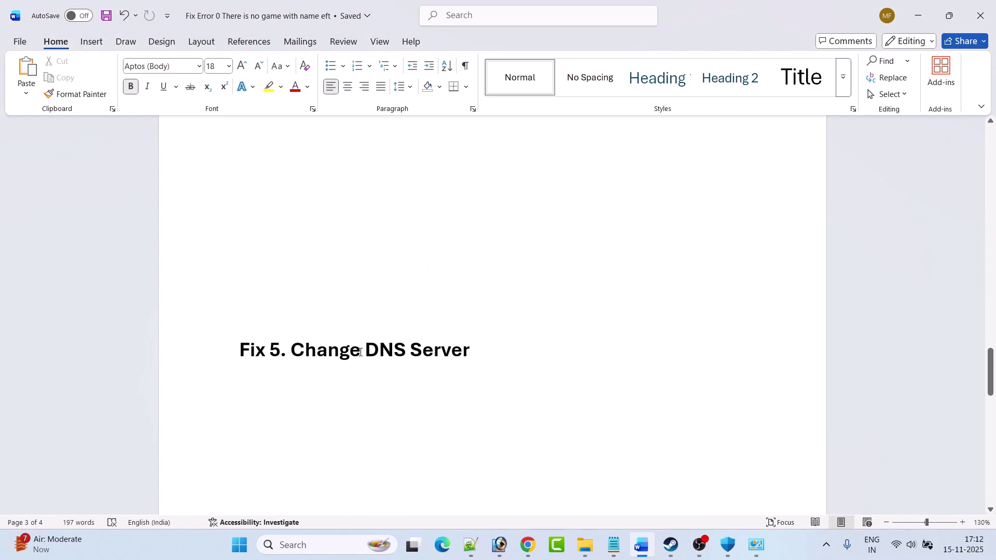
{"action": "left_click_drag", "start_coordinate": [319, 349], "coordinate": [470, 350]}
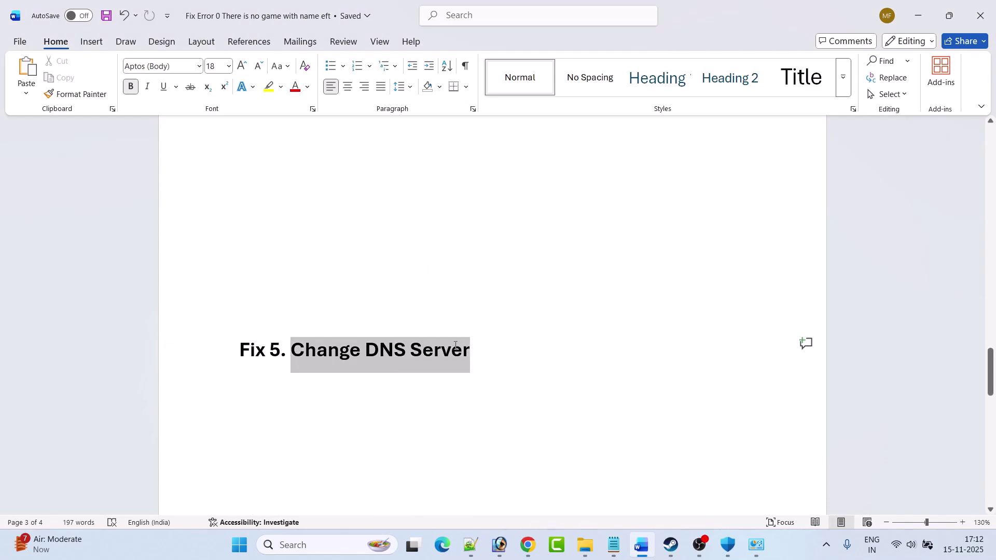
{"action": "left_click", "coordinate": [527, 407]}
{"action": "left_click", "coordinate": [307, 545]}
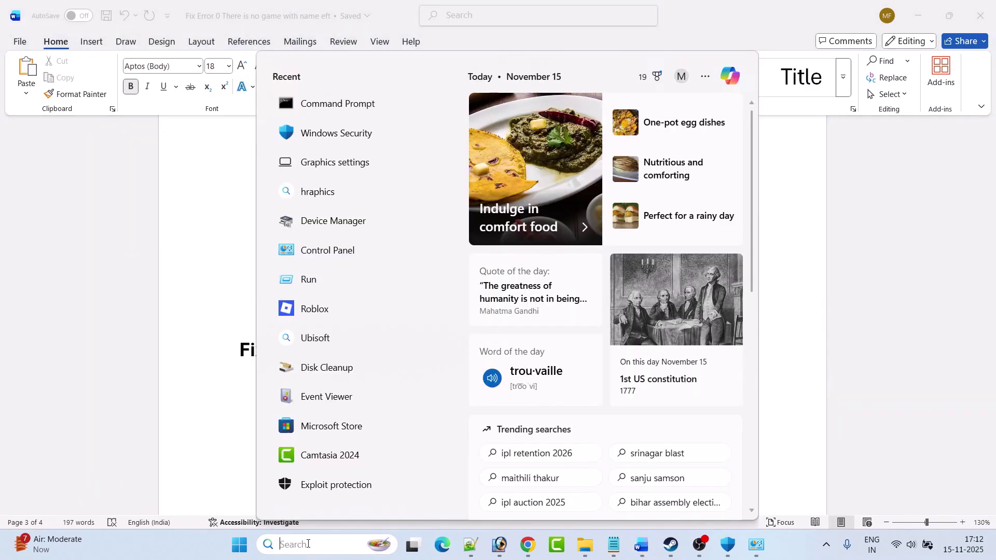
{"action": "type", "text": "contr"}
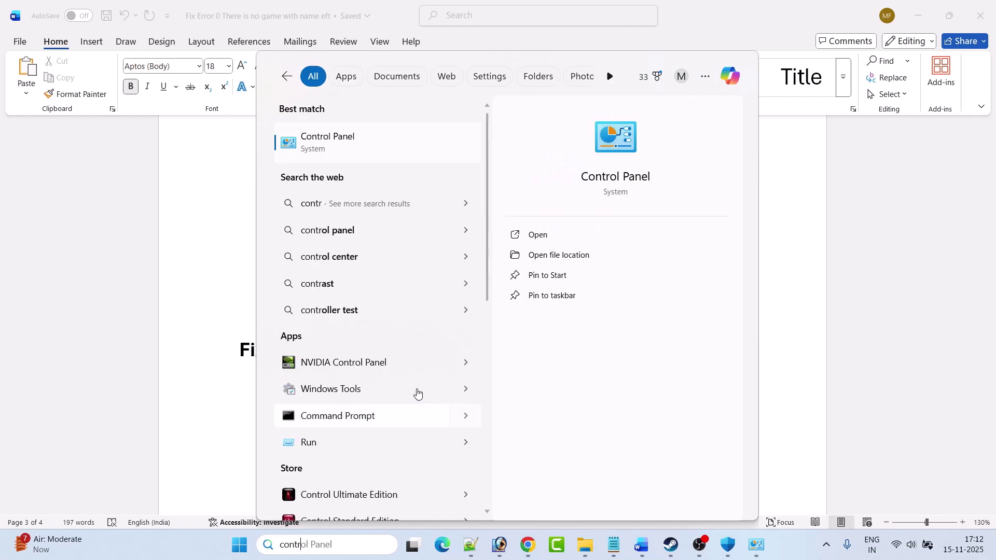
Reach the Wi-Fi connection's IPv4 properties through Control Panel's Network and Sharing Center
{"action": "left_click", "coordinate": [555, 239]}
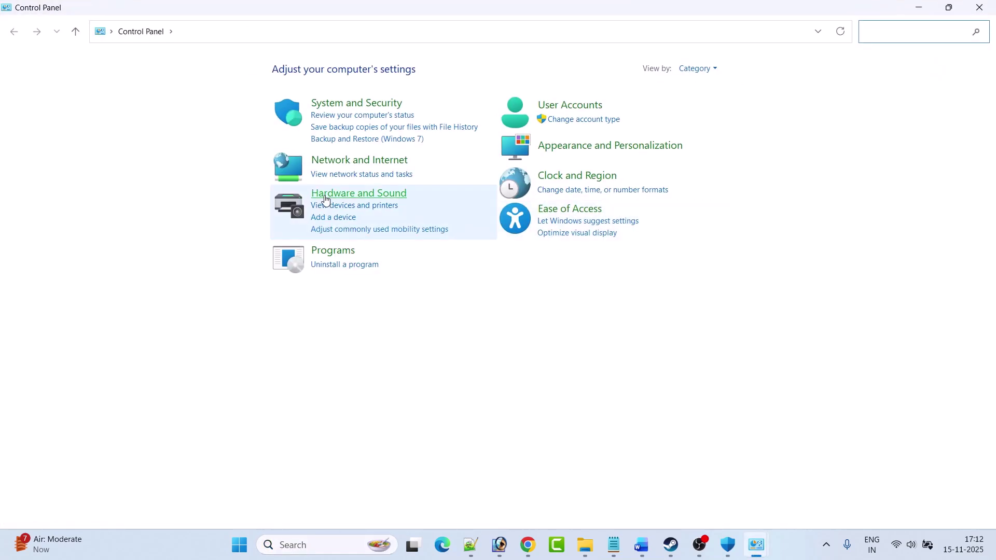
{"action": "left_click", "coordinate": [363, 176]}
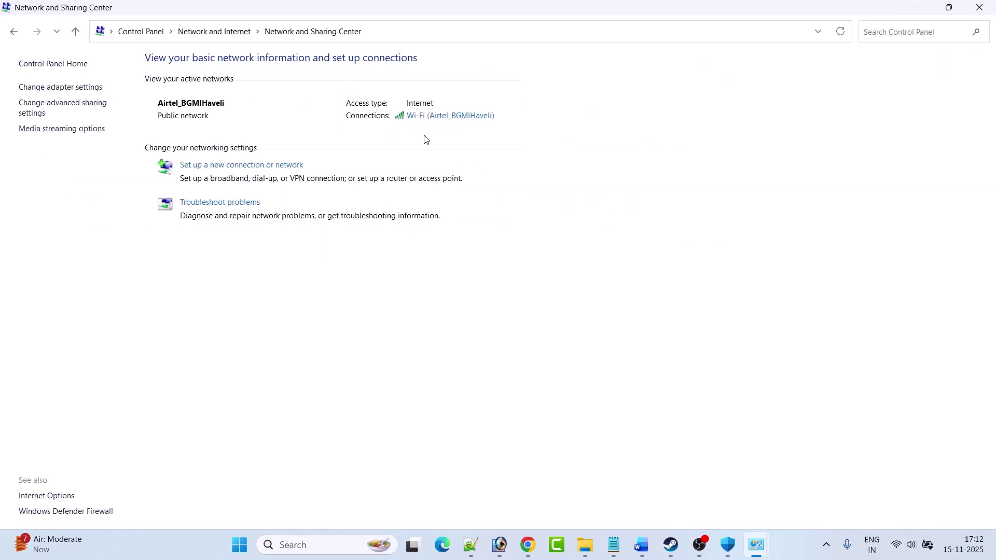
{"action": "left_click", "coordinate": [452, 117]}
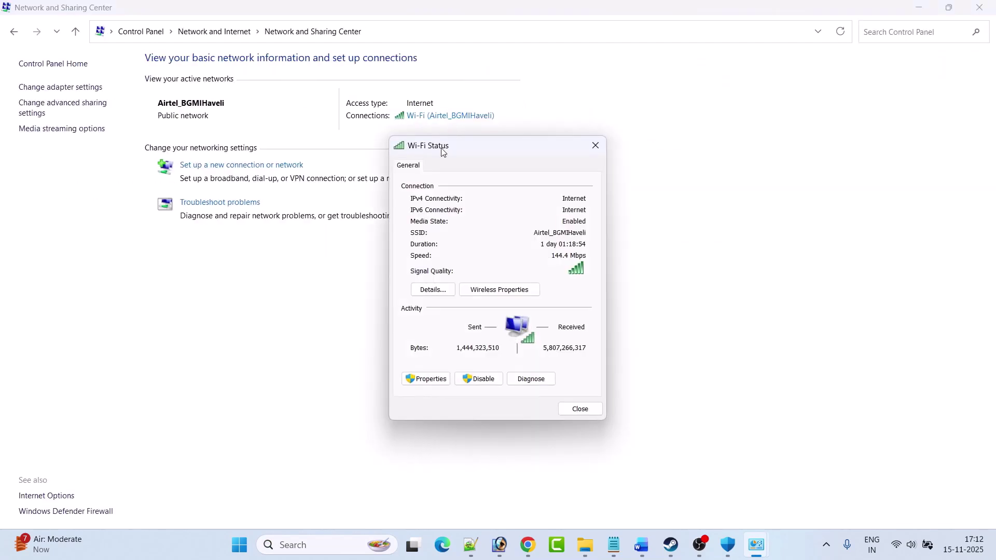
{"action": "left_click", "coordinate": [418, 379]}
{"action": "left_click", "coordinate": [491, 295]}
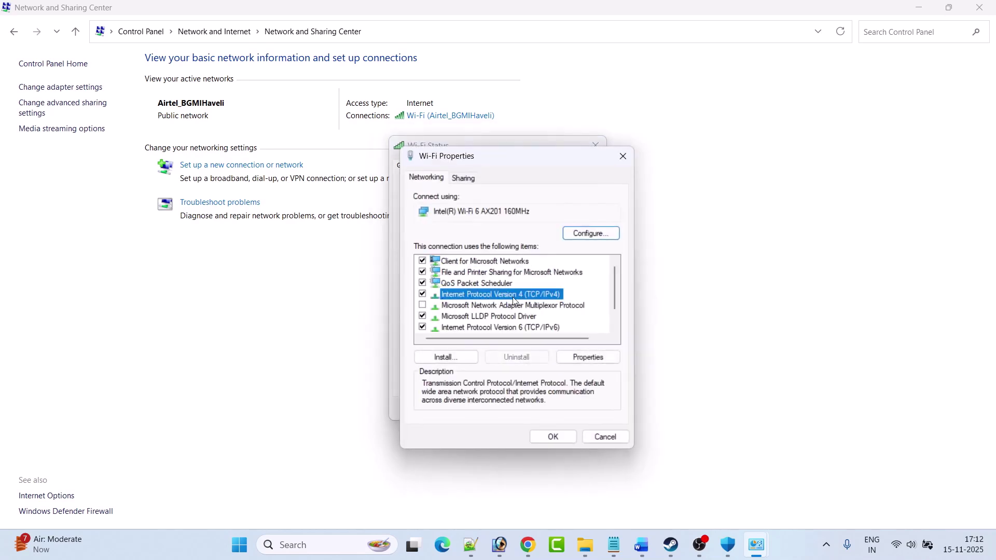
{"action": "left_click", "coordinate": [599, 360]}
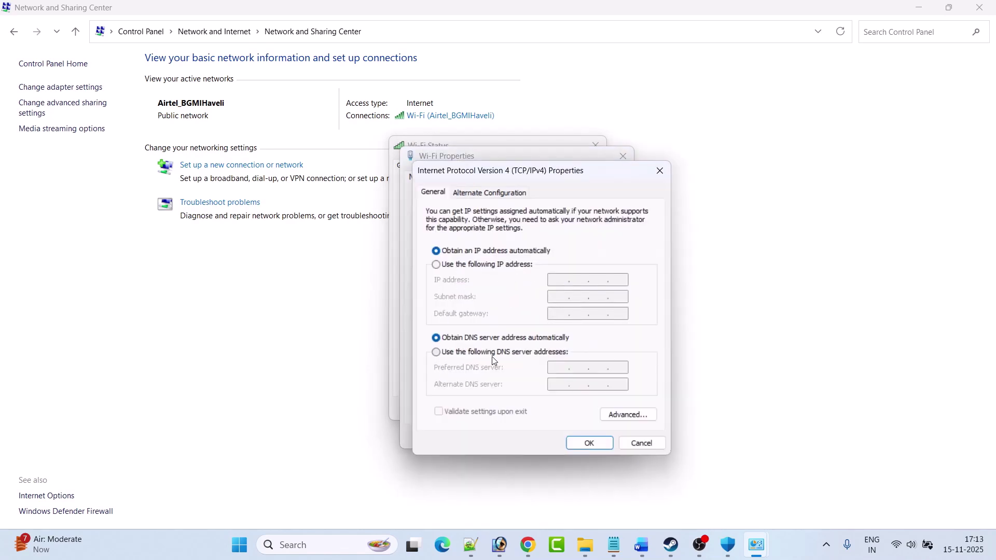
Set DNS servers to 8.8.8.8 preferred and 8.8.4.4 alternate, save, and close the Wi-Fi windows
{"action": "left_click", "coordinate": [437, 353]}
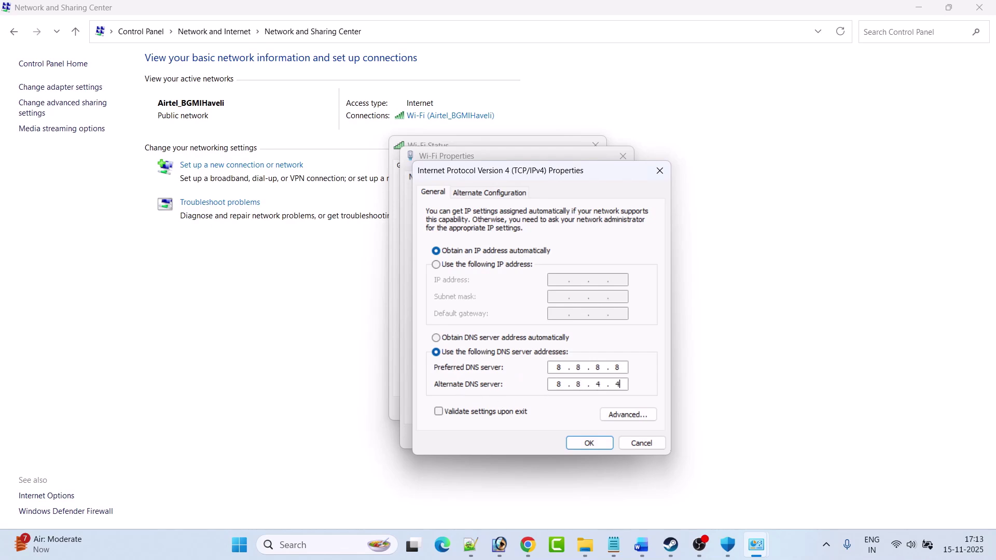
{"action": "left_click", "coordinate": [592, 444]}
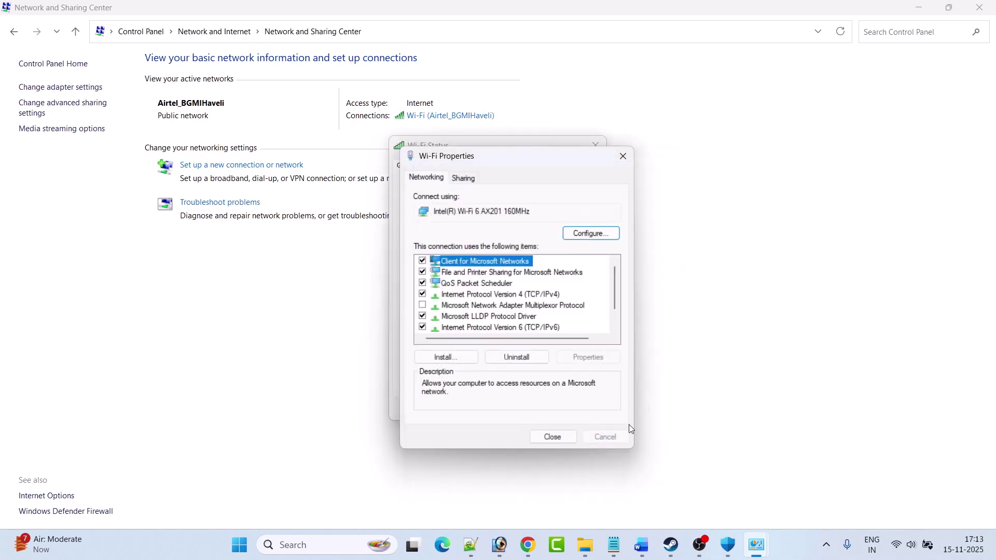
{"action": "left_click", "coordinate": [625, 156]}
{"action": "left_click", "coordinate": [594, 147]}
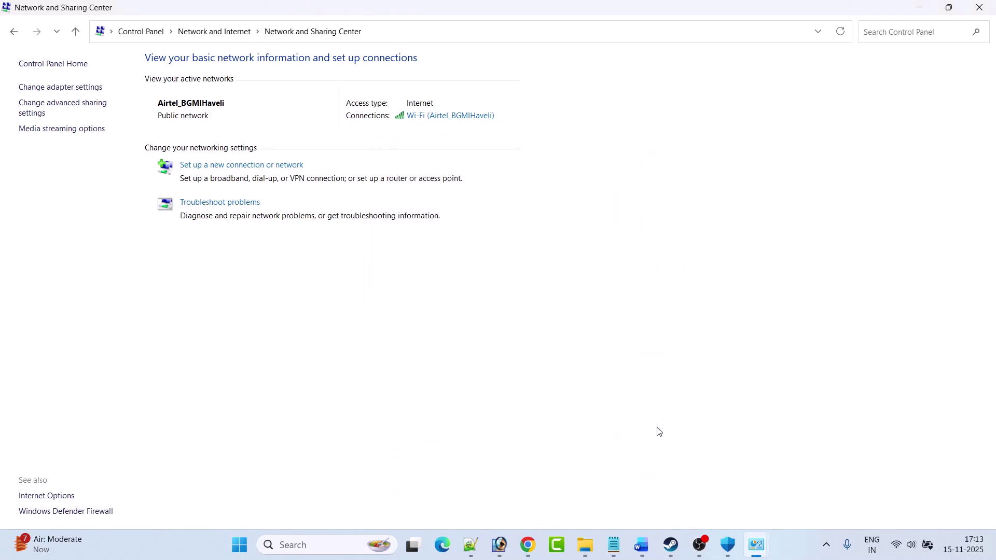
{"action": "left_click", "coordinate": [642, 545]}
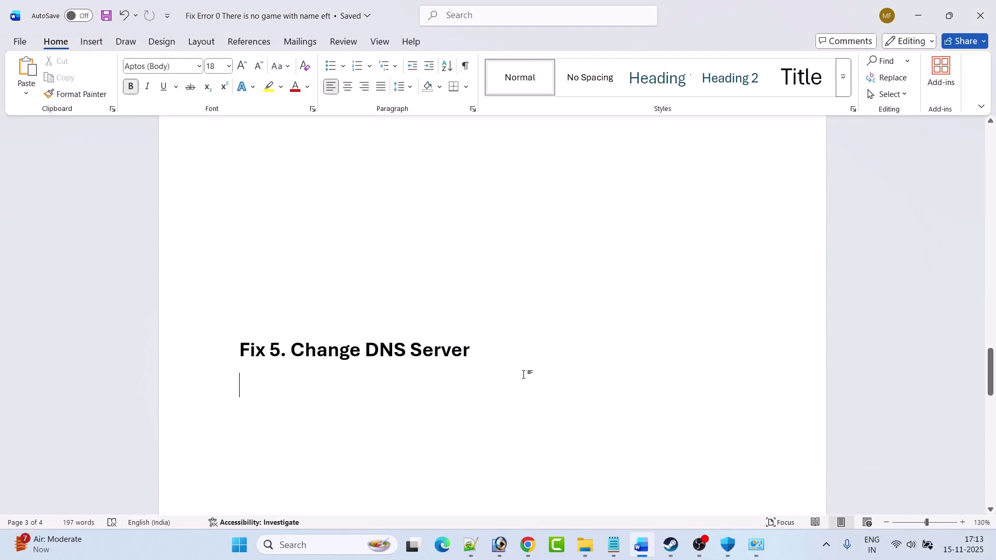
{"action": "scroll", "coordinate": [525, 374], "scroll_direction": "down", "scroll_amount": 4}
{"action": "scroll", "coordinate": [540, 325], "scroll_direction": "up", "scroll_amount": 1}
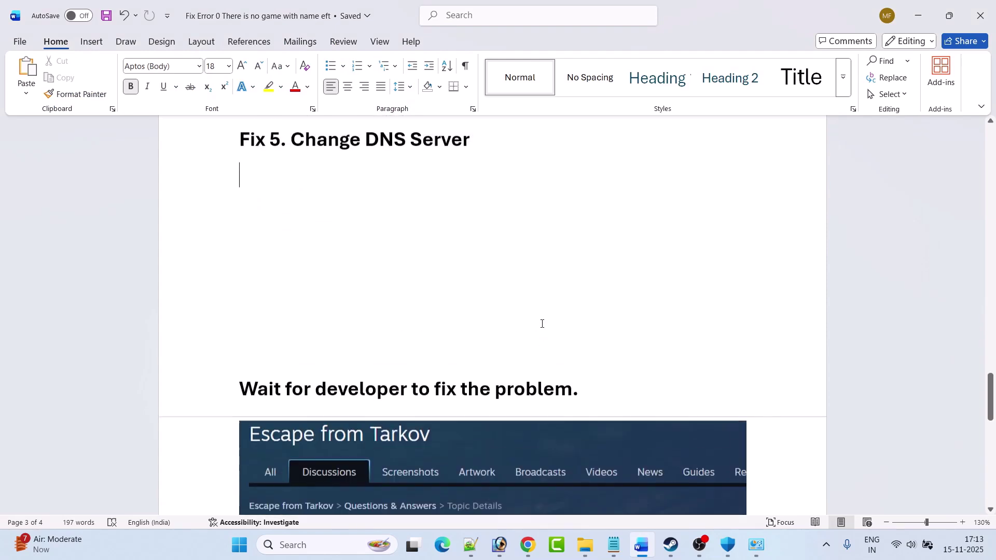
{"action": "scroll", "coordinate": [542, 324], "scroll_direction": "down", "scroll_amount": 3}
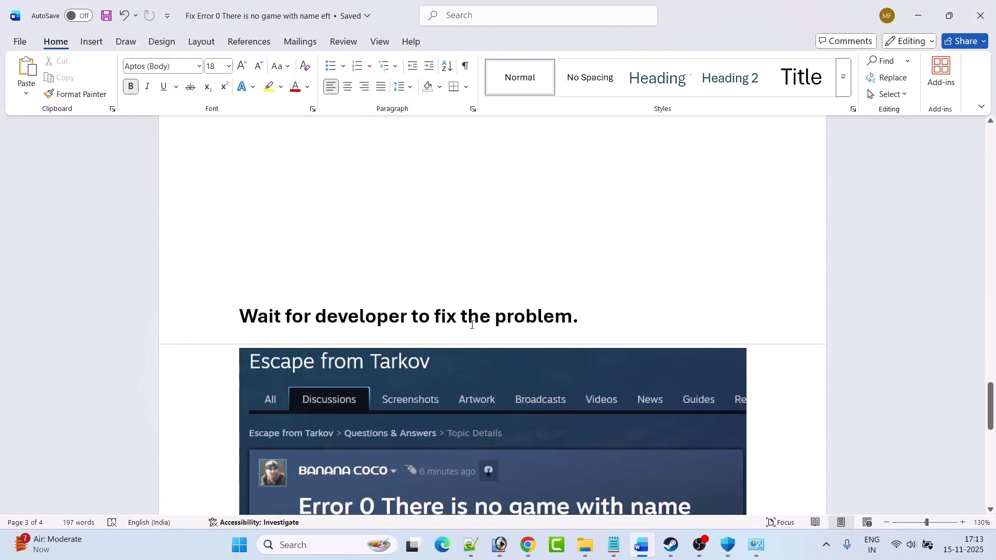
{"action": "scroll", "coordinate": [580, 317], "scroll_direction": "down", "scroll_amount": 10}
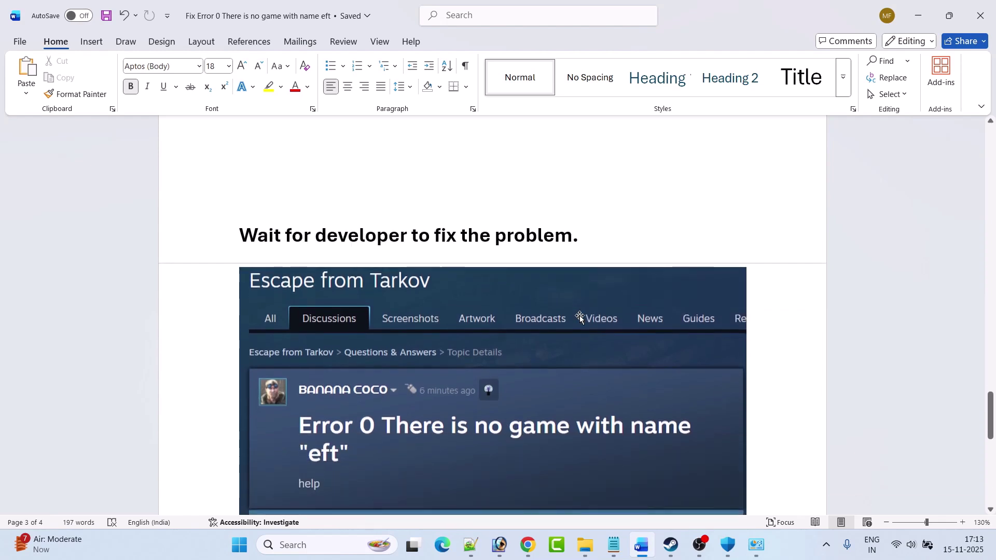
{"action": "scroll", "coordinate": [291, 209], "scroll_direction": "up", "scroll_amount": 1}
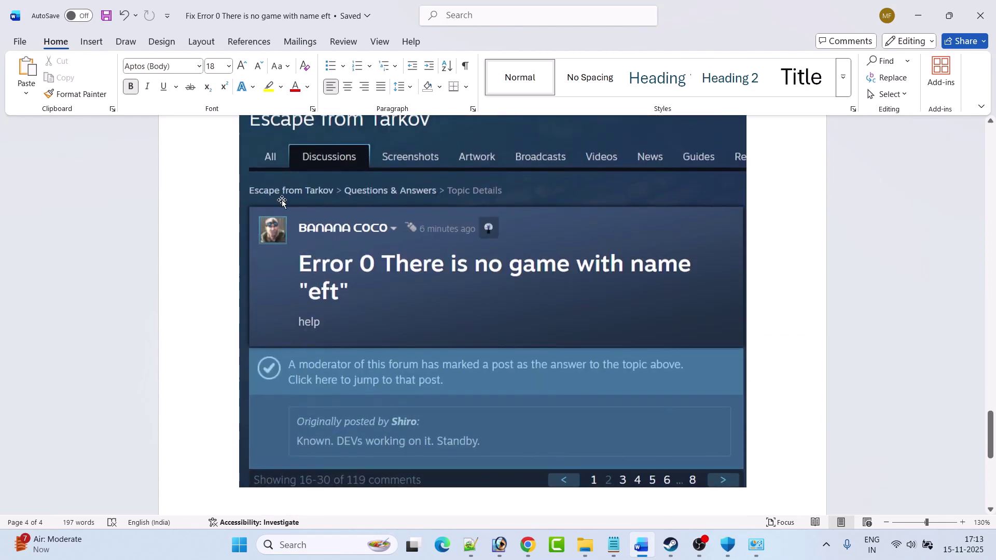
{"action": "scroll", "coordinate": [397, 346], "scroll_direction": "down", "scroll_amount": 1}
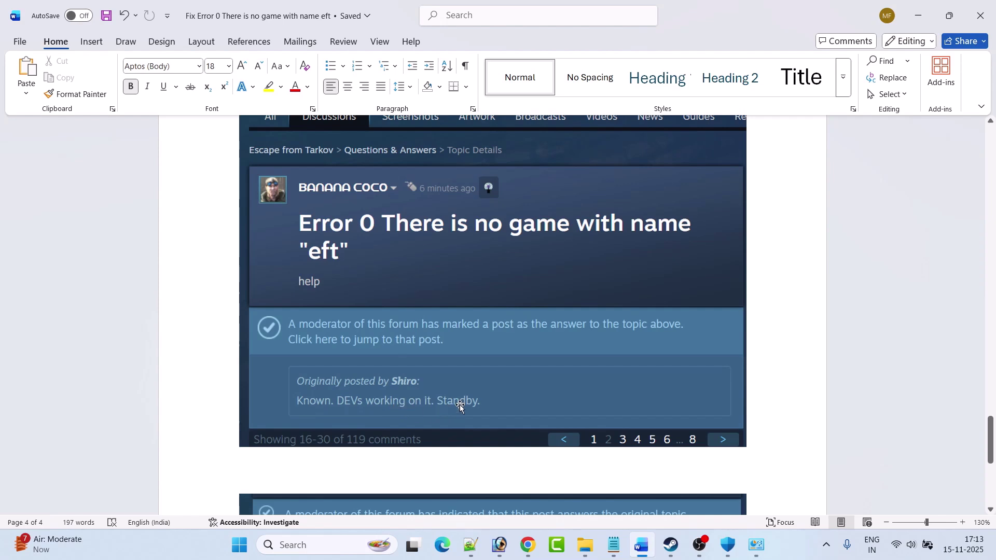
{"action": "scroll", "coordinate": [494, 401], "scroll_direction": "down", "scroll_amount": 3}
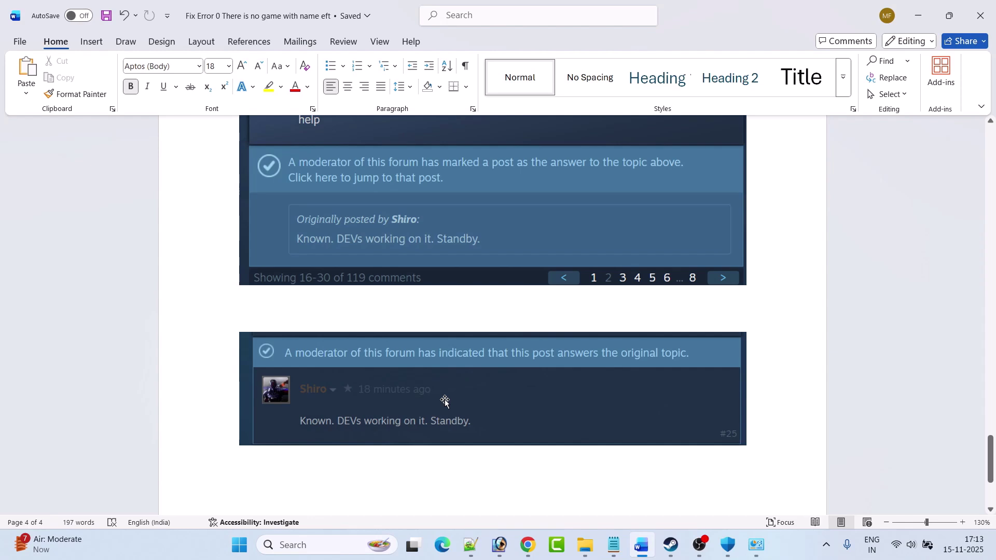
{"action": "scroll", "coordinate": [444, 400], "scroll_direction": "up", "scroll_amount": 7}
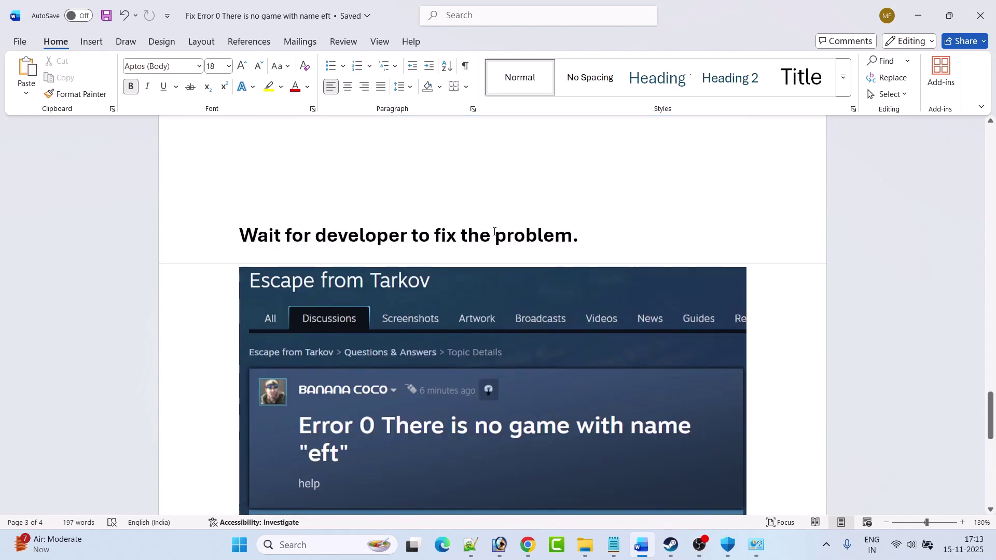
{"action": "scroll", "coordinate": [554, 236], "scroll_direction": "up", "scroll_amount": 10}
{"action": "scroll", "coordinate": [594, 301], "scroll_direction": "up", "scroll_amount": 20}
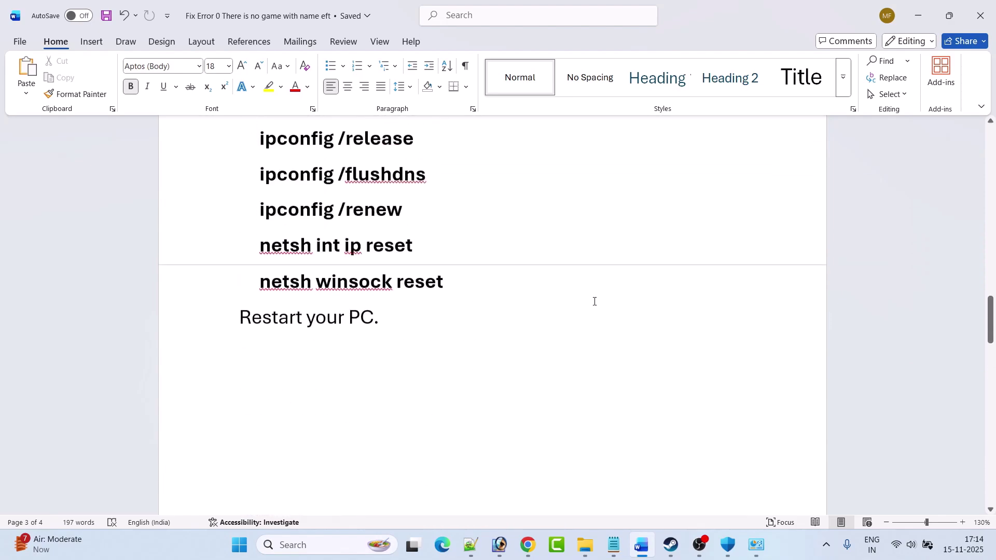
{"action": "scroll", "coordinate": [595, 301], "scroll_direction": "up", "scroll_amount": 15}
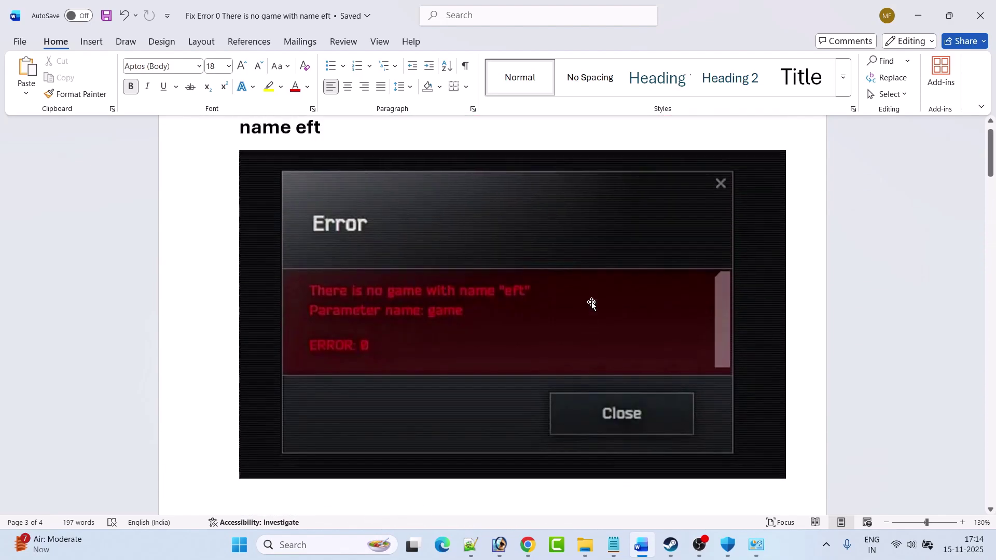